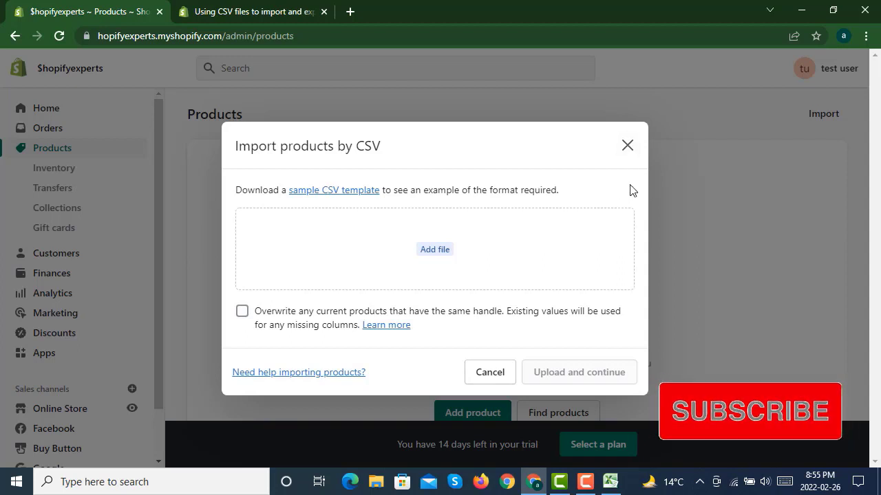
# - Close the product CSV import dialog and start adding a new product
pyautogui.click(625, 147)
pyautogui.scroll(-1, 441, 240)
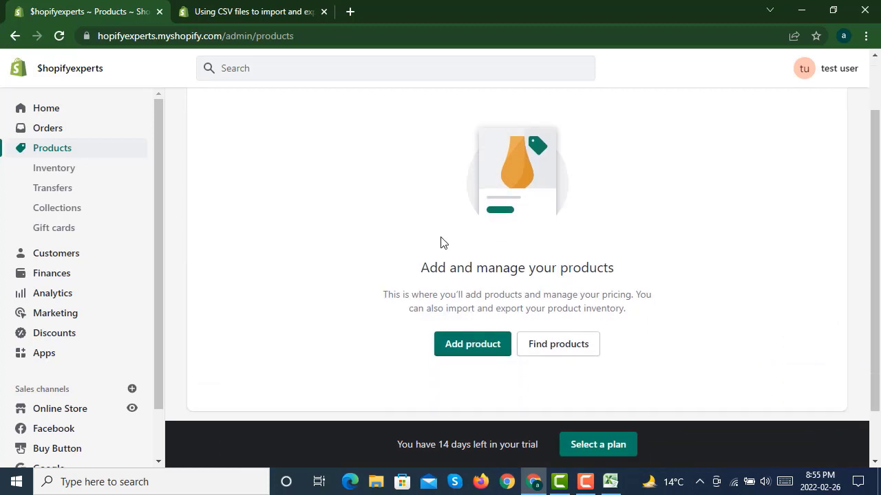
pyautogui.click(466, 349)
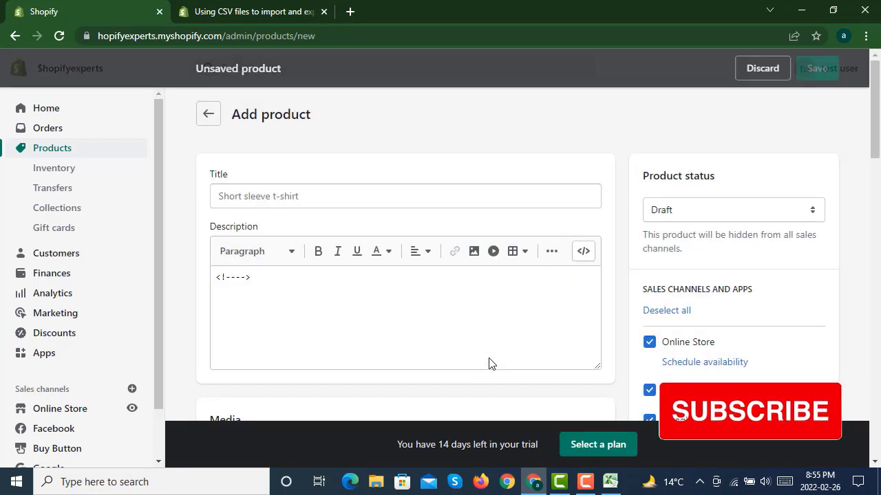
# - Enter Test Product as the product title
pyautogui.click(417, 190)
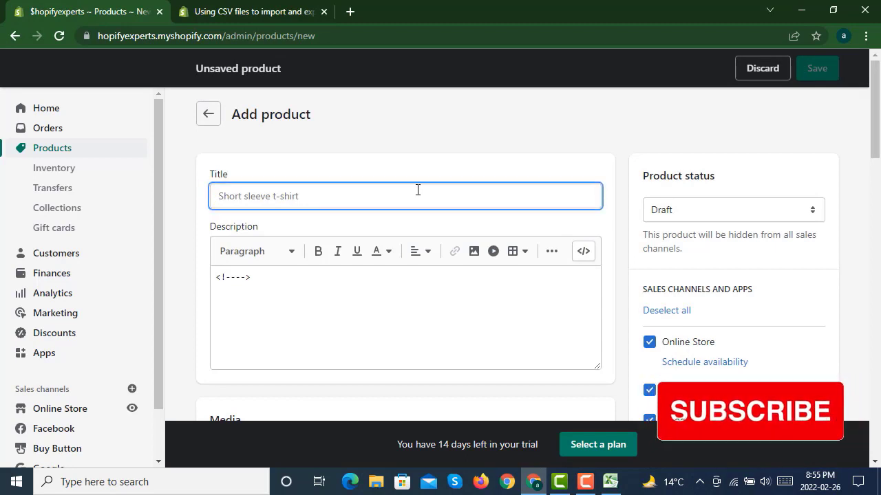
pyautogui.write('Test ')
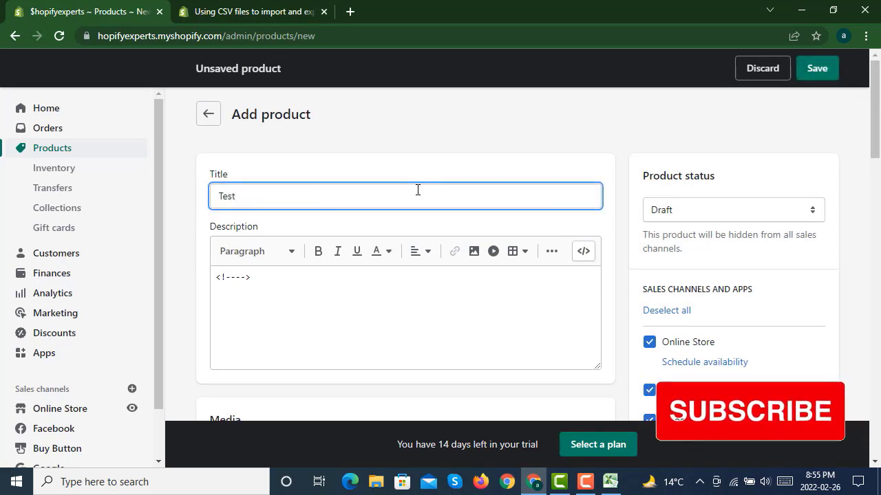
pyautogui.write('Product')
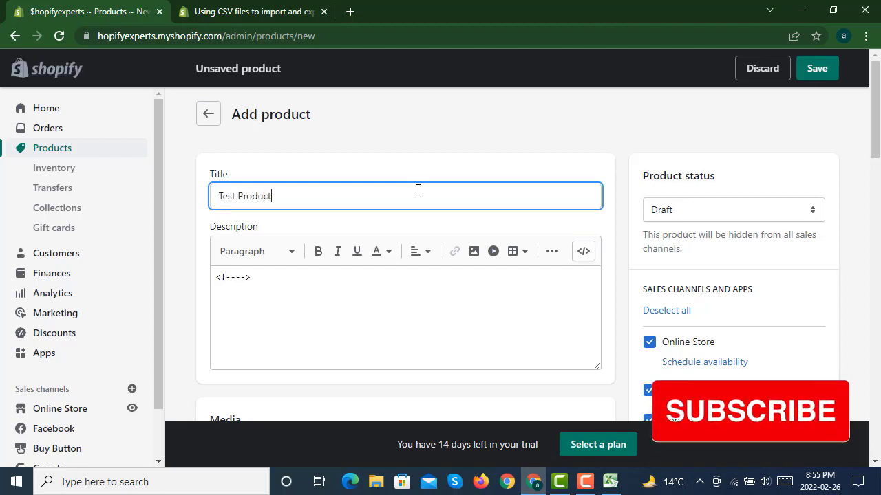
# - Write Product Description in the description editor
pyautogui.click(366, 310)
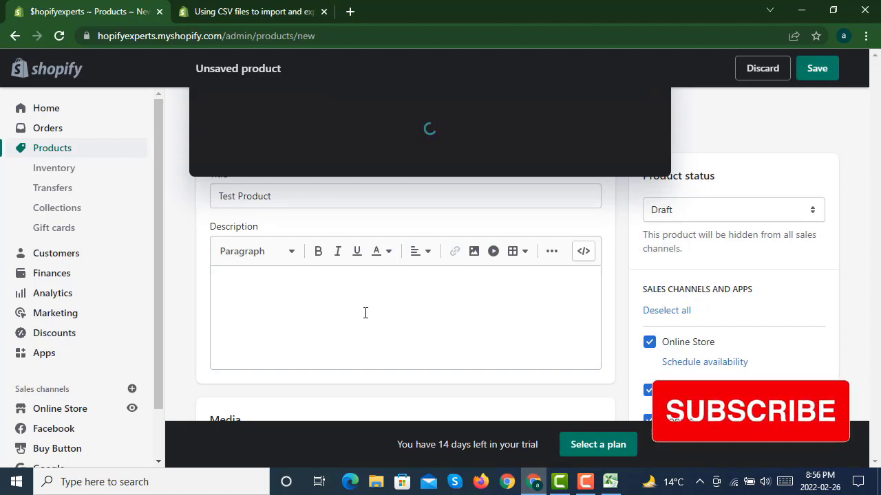
pyautogui.click(302, 323)
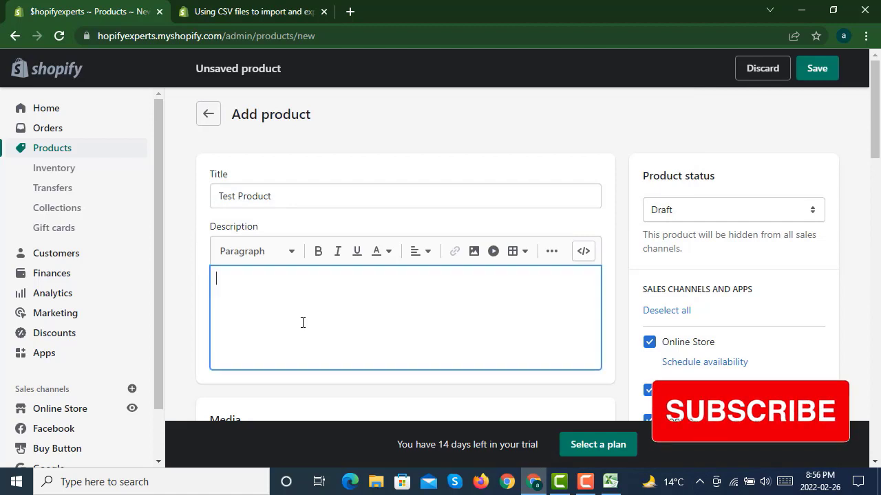
pyautogui.write('P')
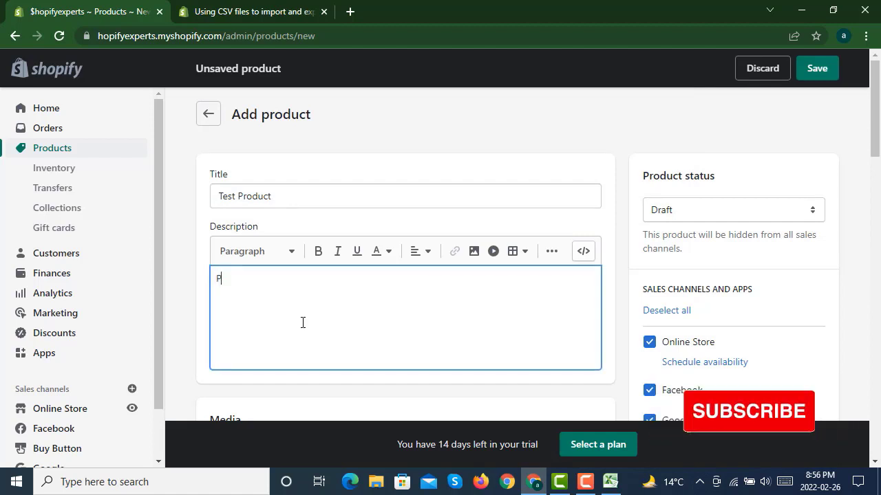
pyautogui.write('roduct De')
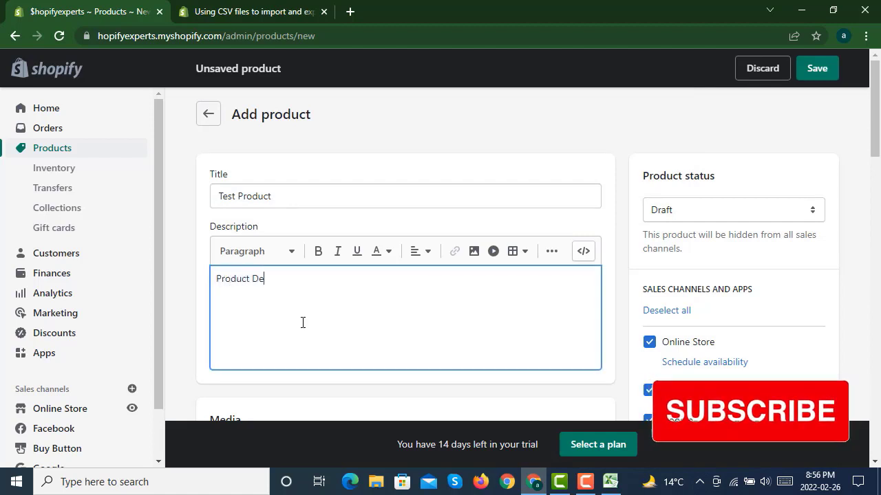
pyautogui.write('scription')
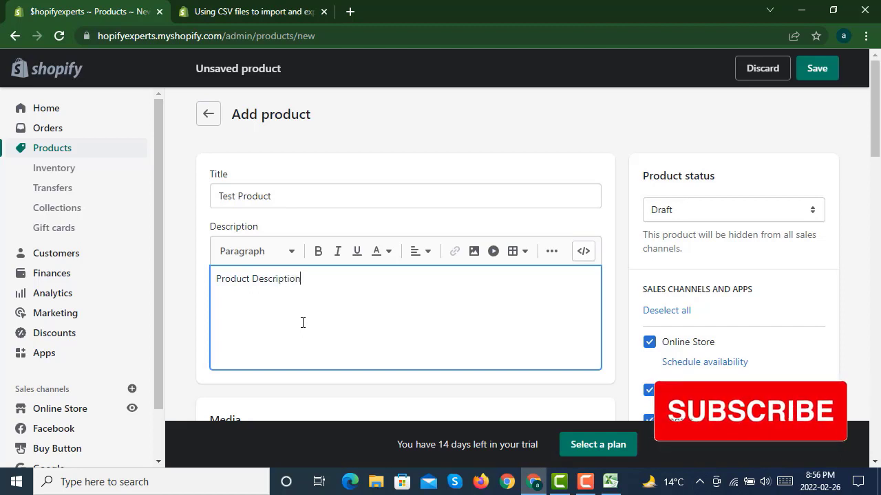
# - Lengthen the description by copying its text and pasting it repeatedly after itself
pyautogui.moveTo(339, 283); pyautogui.dragTo(209, 287)
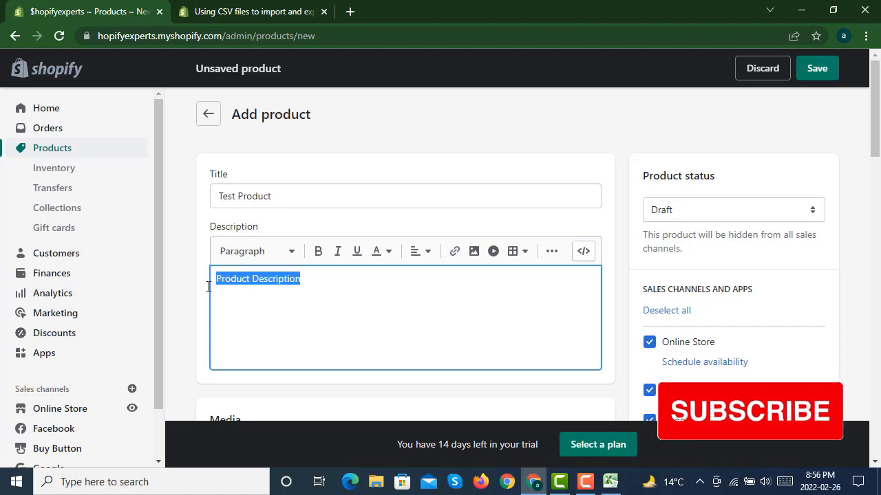
pyautogui.click(346, 280)
pyautogui.hotkey('ctrl', 'v')
pyautogui.hotkey('ctrl', 'v')
pyautogui.hotkey('ctrl', 'v')
pyautogui.hotkey('ctrl', 'v')
pyautogui.hotkey('ctrl', 'v')
pyautogui.hotkey('ctrl', 'v')
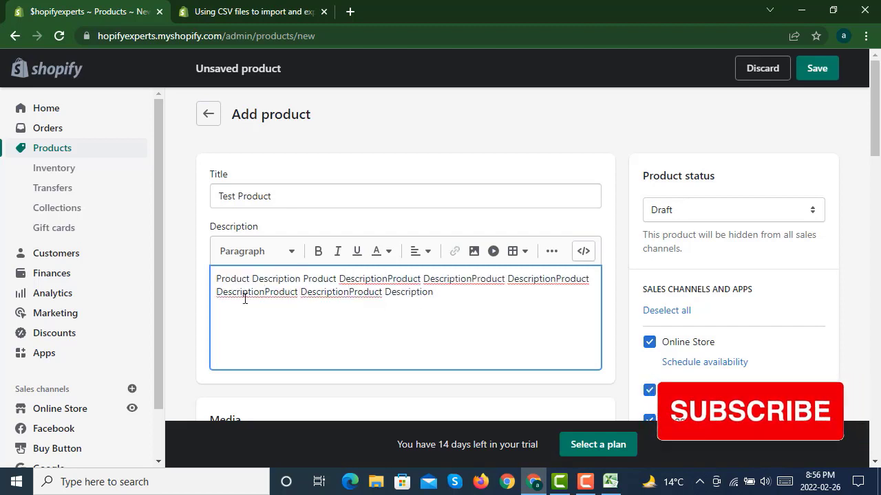
pyautogui.moveTo(434, 292); pyautogui.dragTo(209, 278)
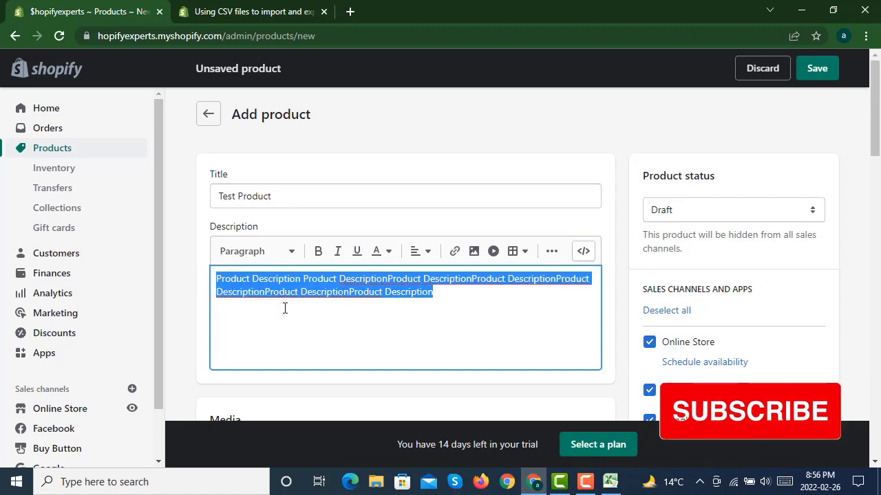
pyautogui.click(464, 298)
pyautogui.hotkey('ctrl', 'v')
pyautogui.hotkey('ctrl', 'v')
pyautogui.hotkey('ctrl', 'v')
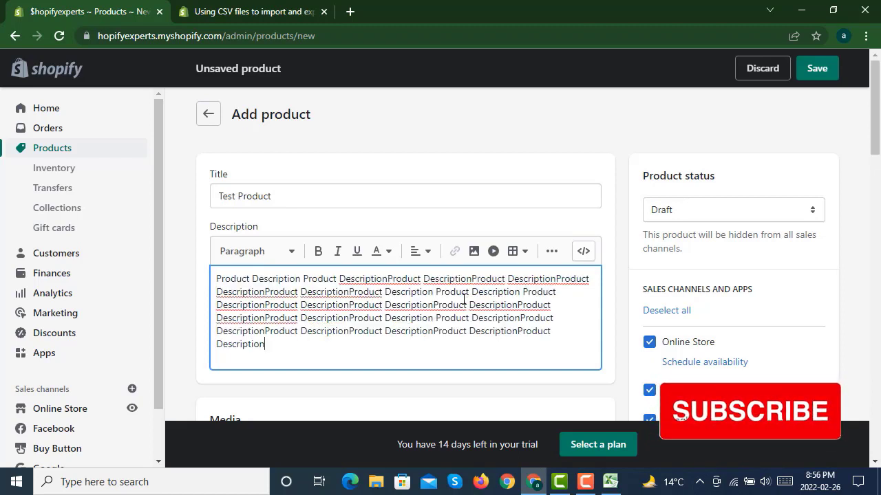
# - Set the product status to Active and deselect the Facebook, Google and Buy Button sales channels
pyautogui.click(673, 214)
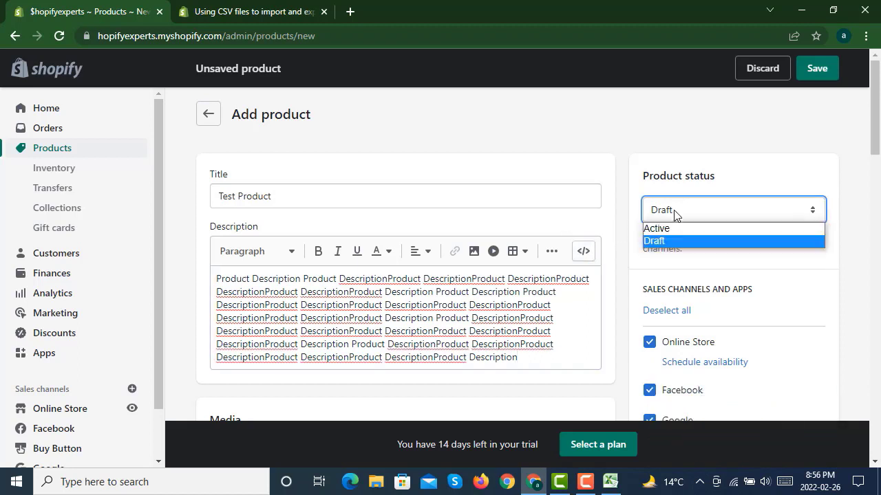
pyautogui.click(655, 227)
pyautogui.scroll(-2, 624, 263)
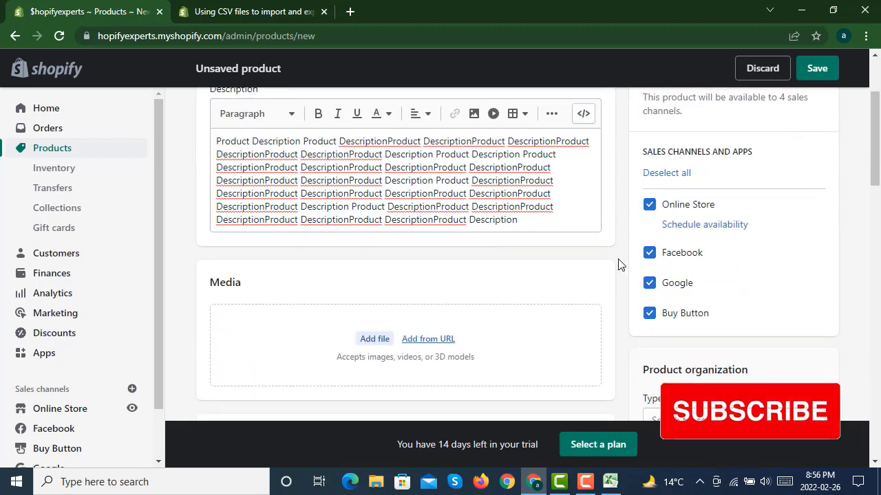
pyautogui.click(652, 253)
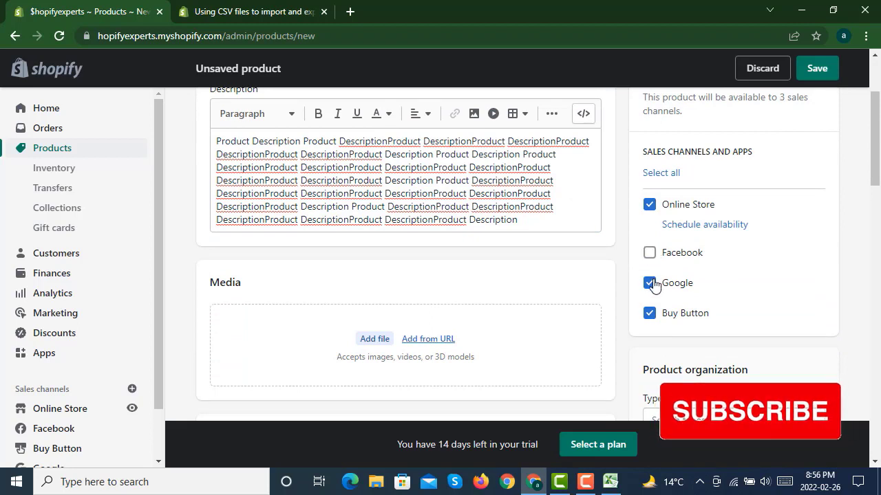
pyautogui.click(652, 283)
pyautogui.click(651, 315)
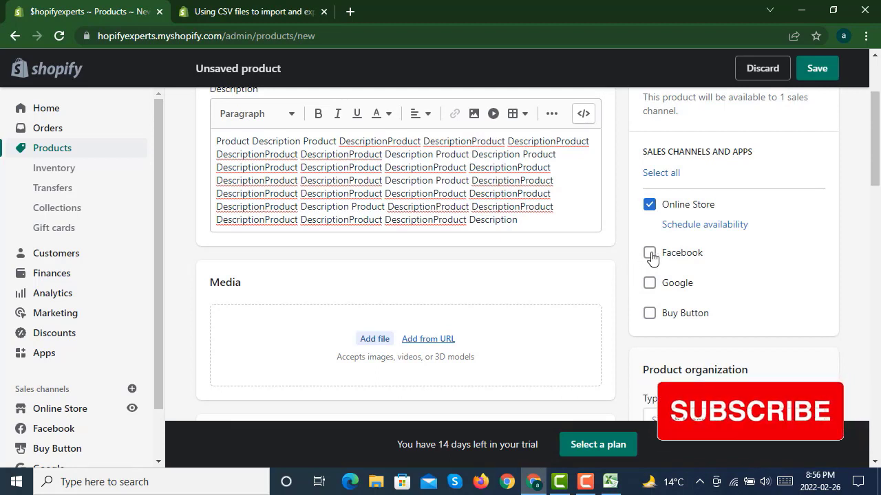
# - Upload a product image from the Craft folder inside ecommpremium on Local Disk (E:)
pyautogui.scroll(-1, 617, 229)
pyautogui.scroll(-1, 617, 229)
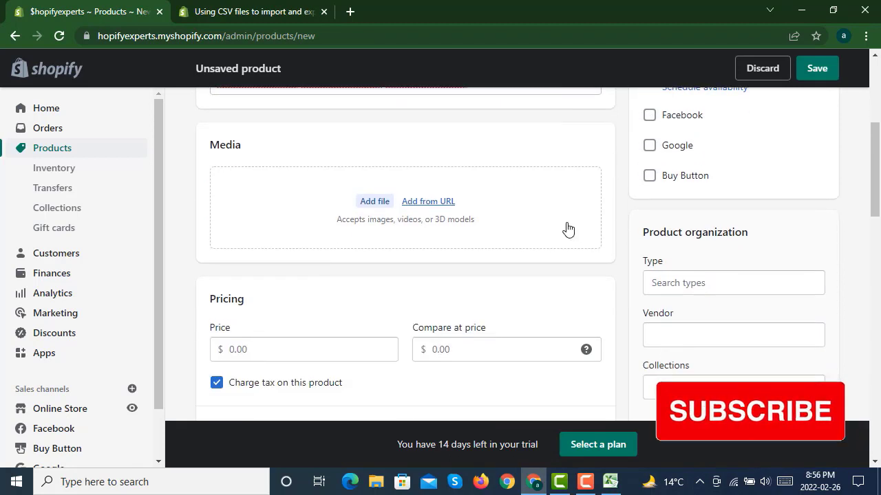
pyautogui.click(389, 230)
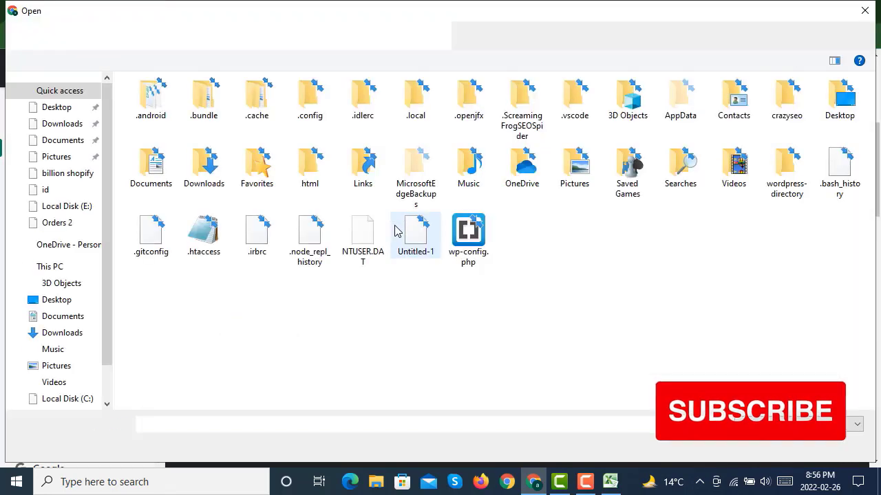
pyautogui.scroll(-2, 81, 399)
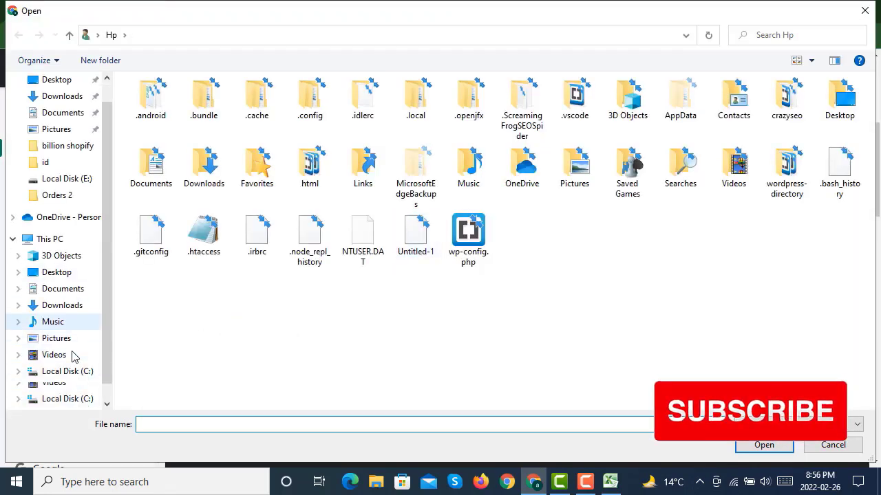
pyautogui.click(62, 371)
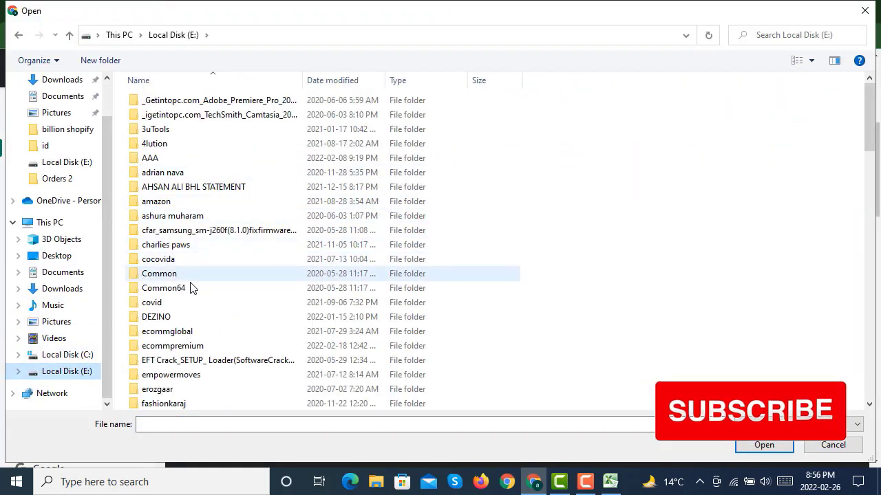
pyautogui.doubleClick(198, 346)
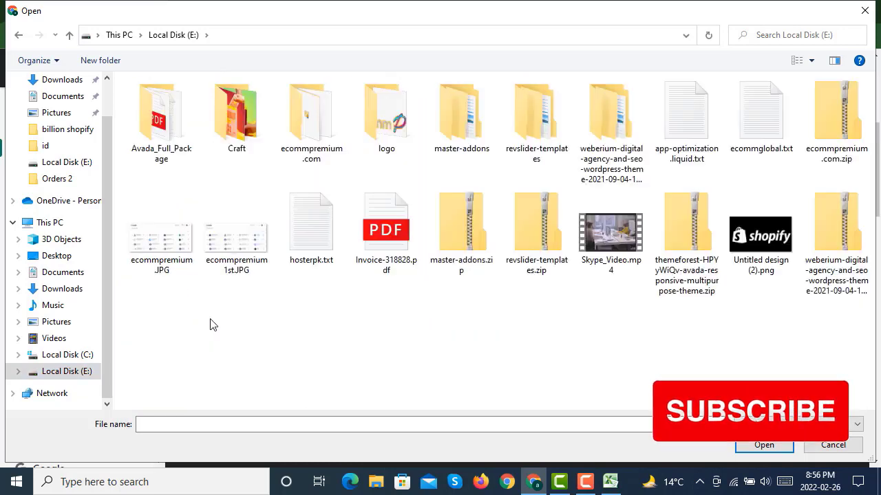
pyautogui.doubleClick(244, 109)
pyautogui.doubleClick(174, 108)
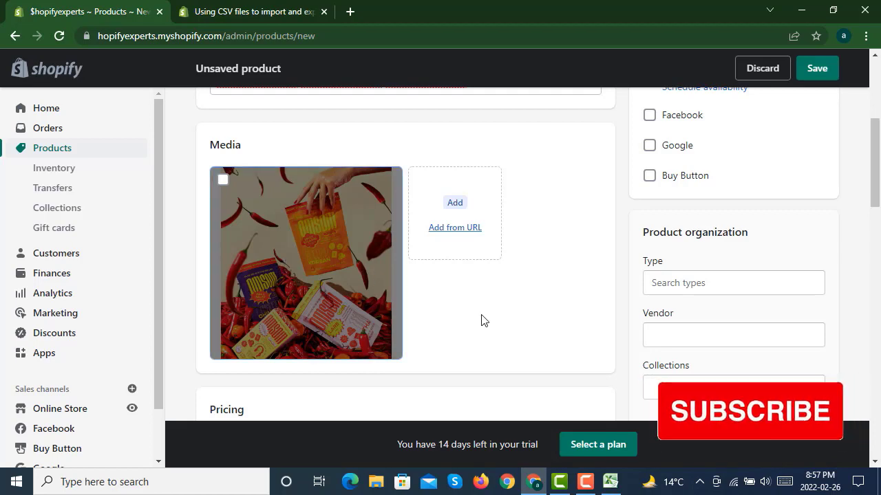
# - Set the product type to Live Animals under Animals & Pet Supplies
pyautogui.scroll(3, 481, 321)
pyautogui.scroll(-4, 516, 299)
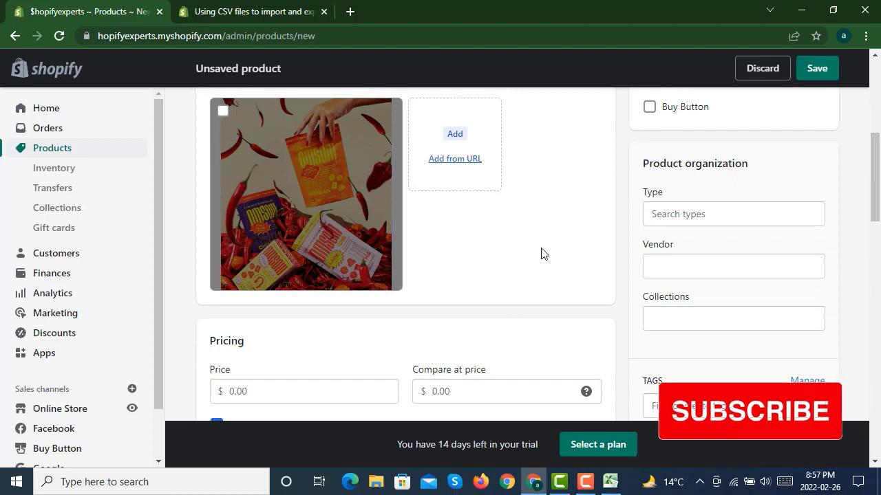
pyautogui.click(715, 219)
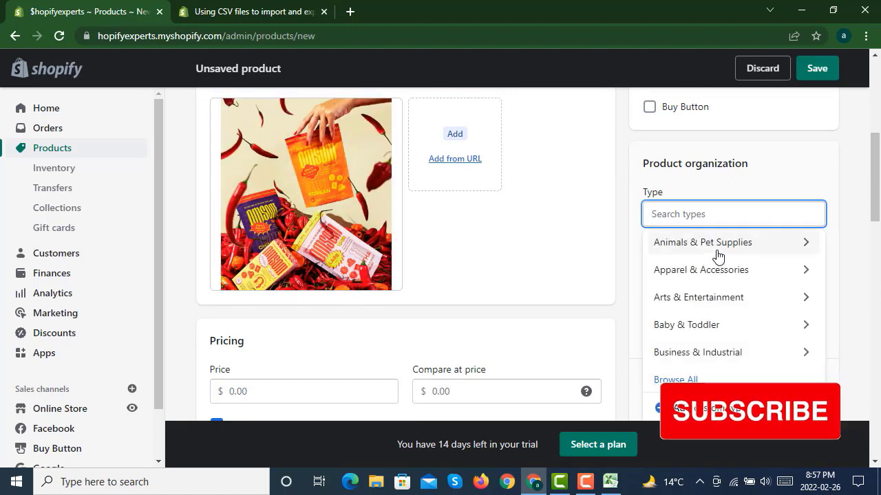
pyautogui.click(714, 253)
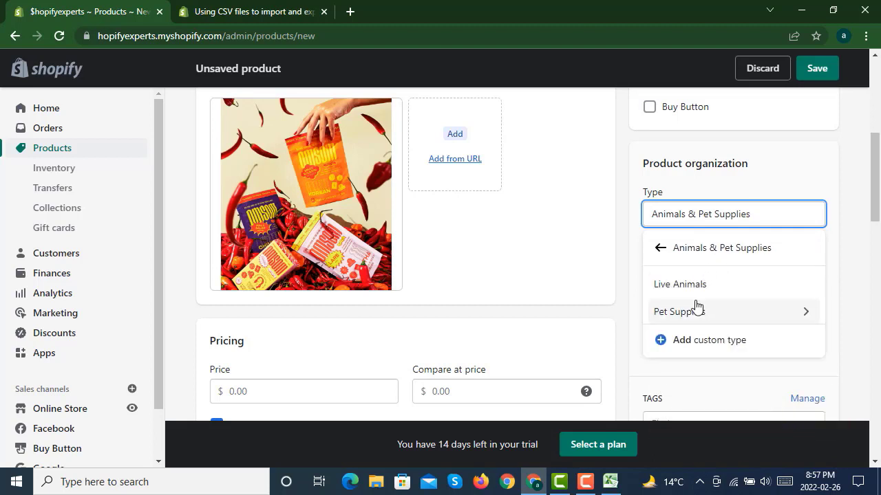
pyautogui.click(709, 289)
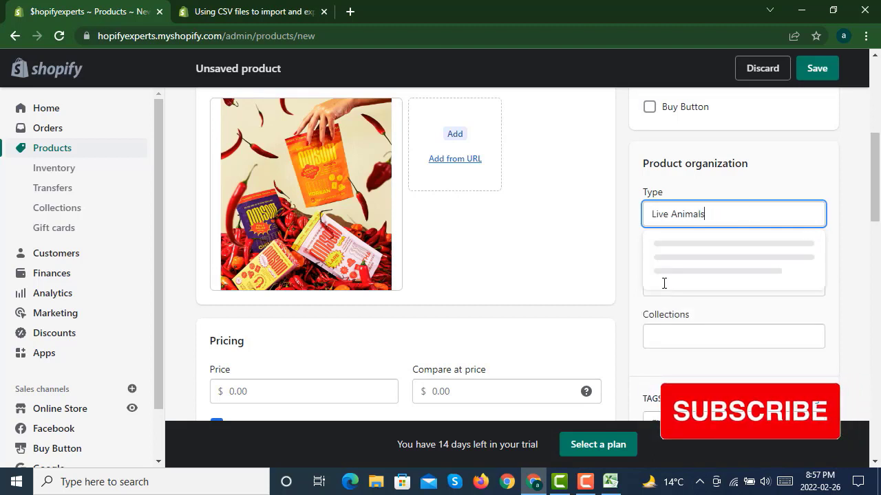
# - Add $hopify as the product vendor
pyautogui.click(702, 278)
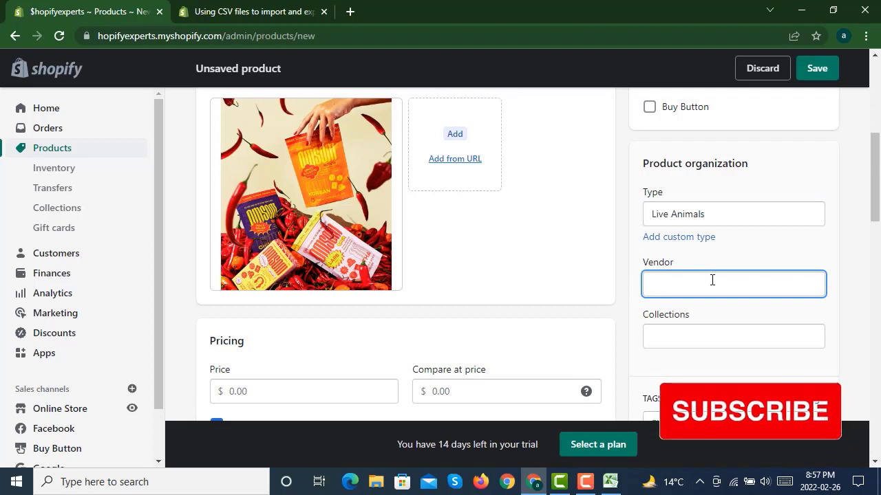
pyautogui.write('$hopify')
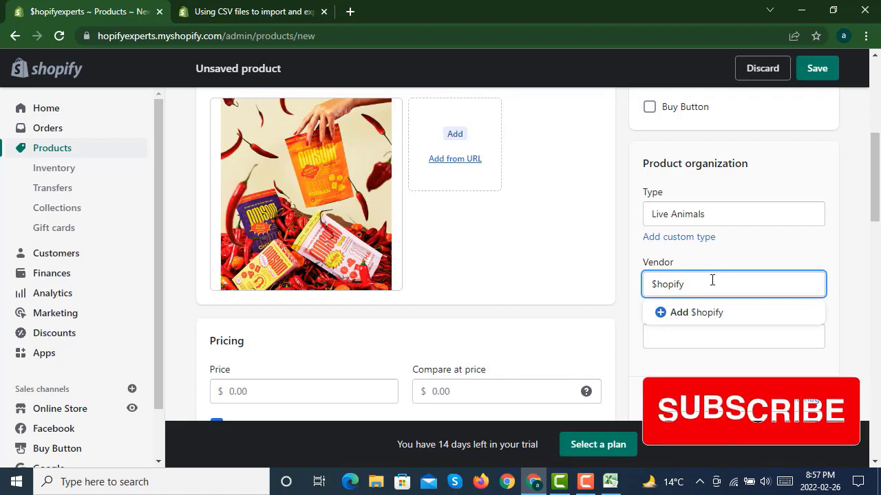
pyautogui.click(720, 320)
# - Add the product to the Home page collection
pyautogui.click(708, 334)
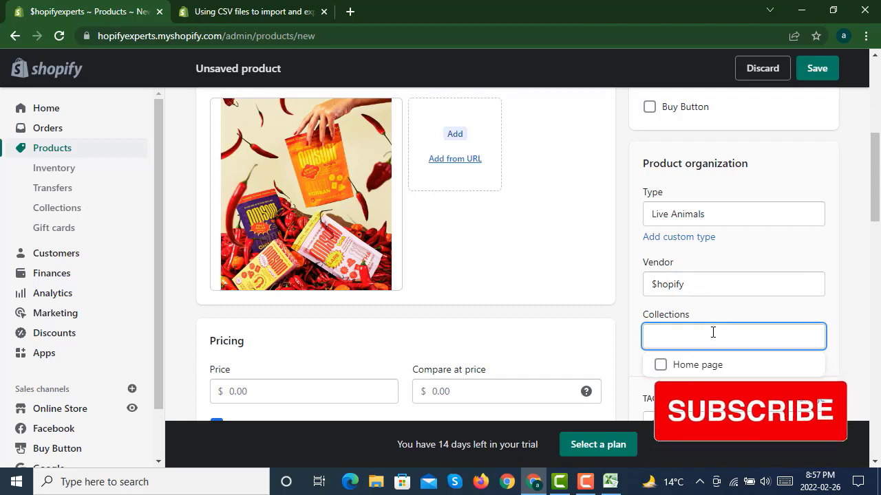
pyautogui.click(710, 372)
pyautogui.click(629, 311)
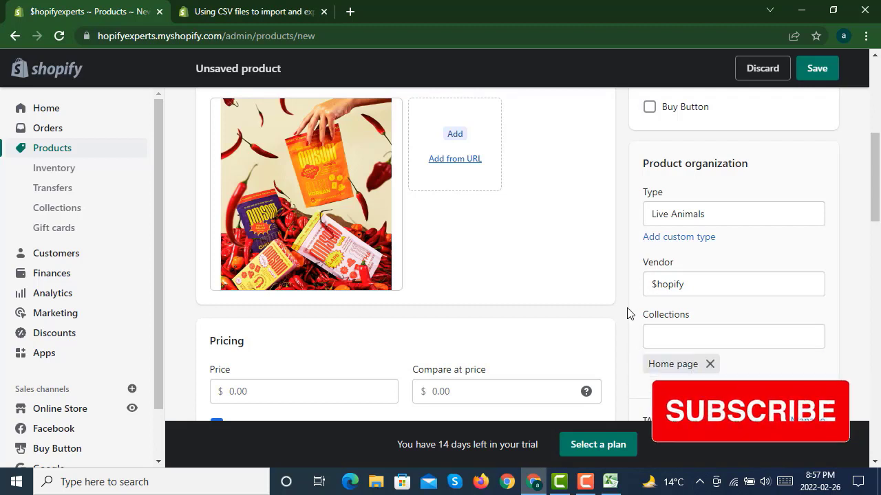
# - Add the tag testproduct to the product
pyautogui.scroll(-2, 629, 310)
pyautogui.click(707, 303)
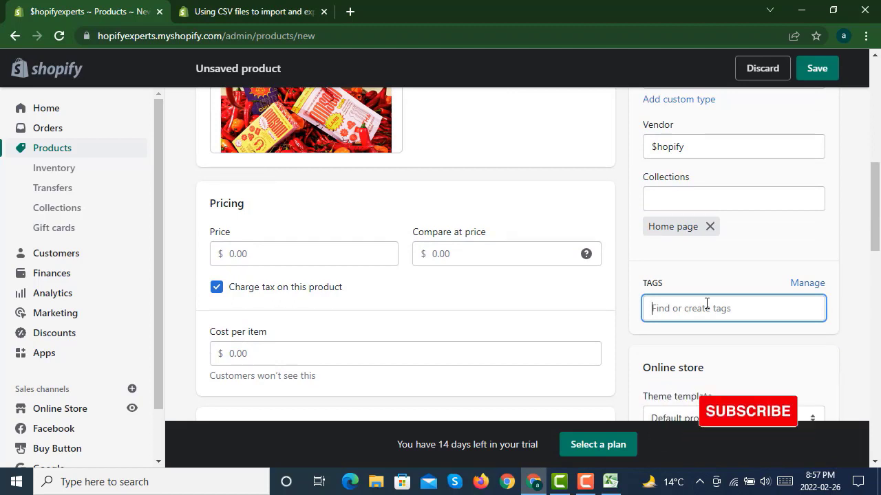
pyautogui.write('testpro')
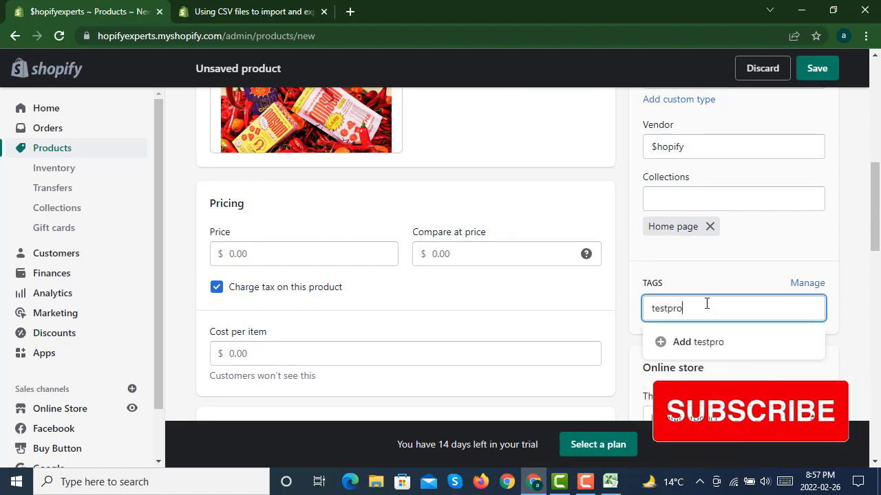
pyautogui.write('duct')
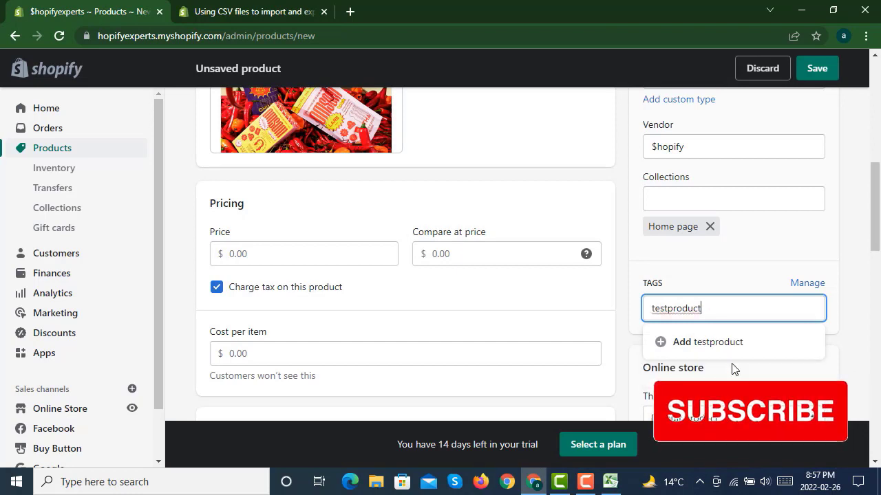
pyautogui.click(729, 344)
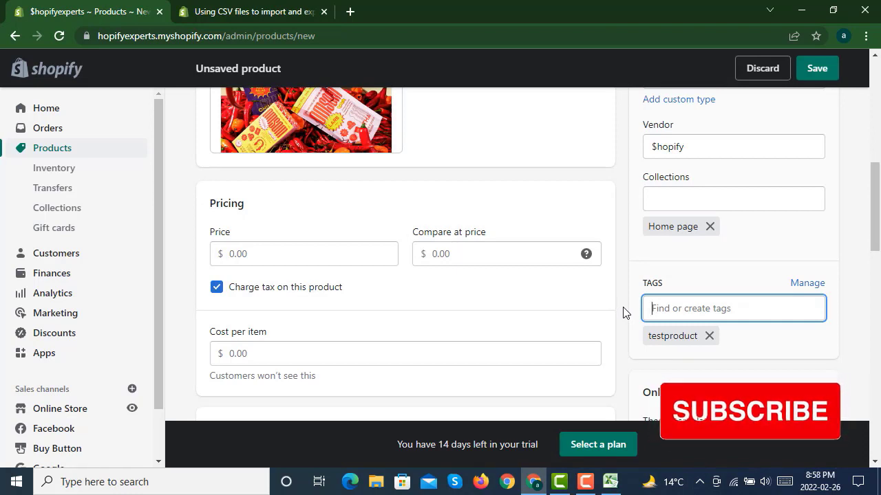
# - Set the price to $20.00 and the compare-at price to $40.00
pyautogui.scroll(-3, 624, 313)
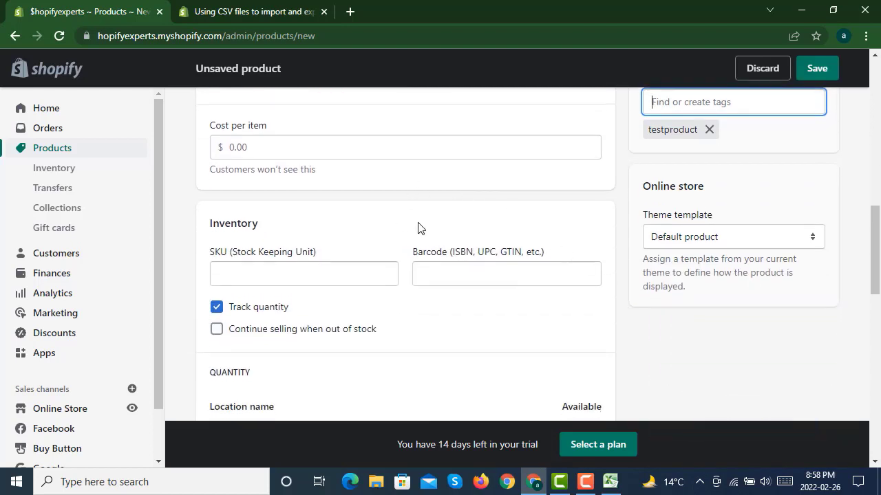
pyautogui.scroll(2, 389, 234)
pyautogui.click(291, 180)
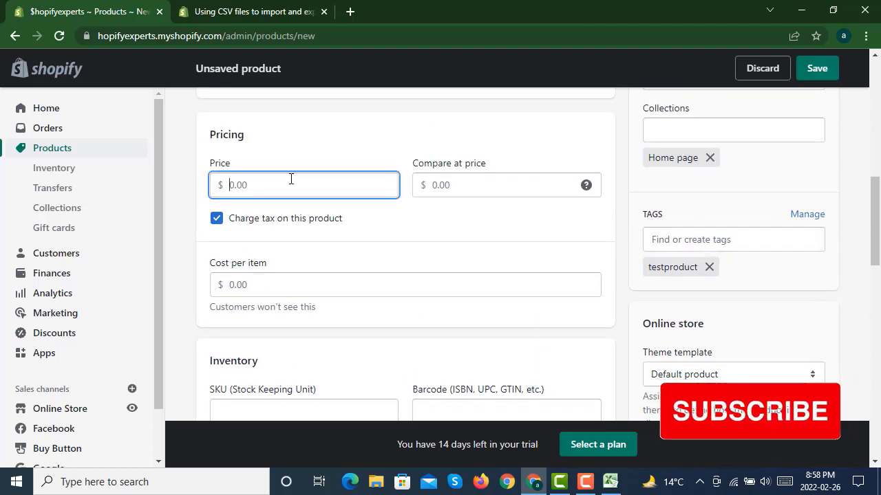
pyautogui.write('20')
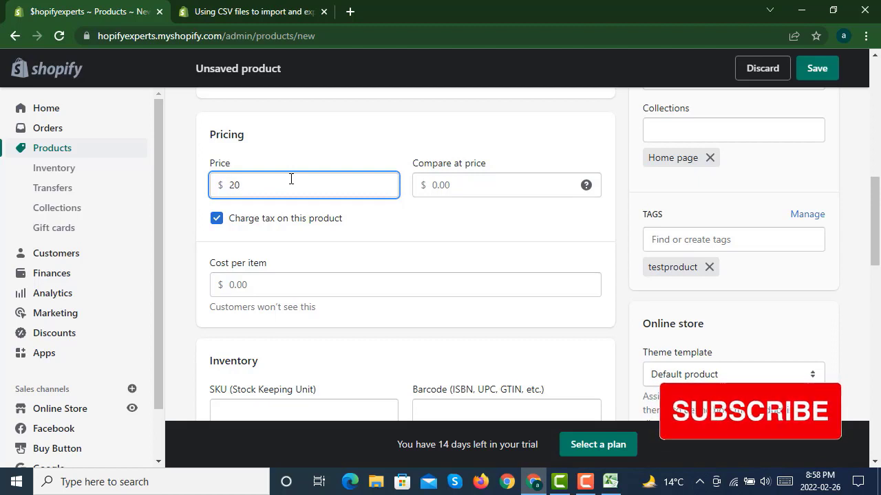
pyautogui.click(464, 183)
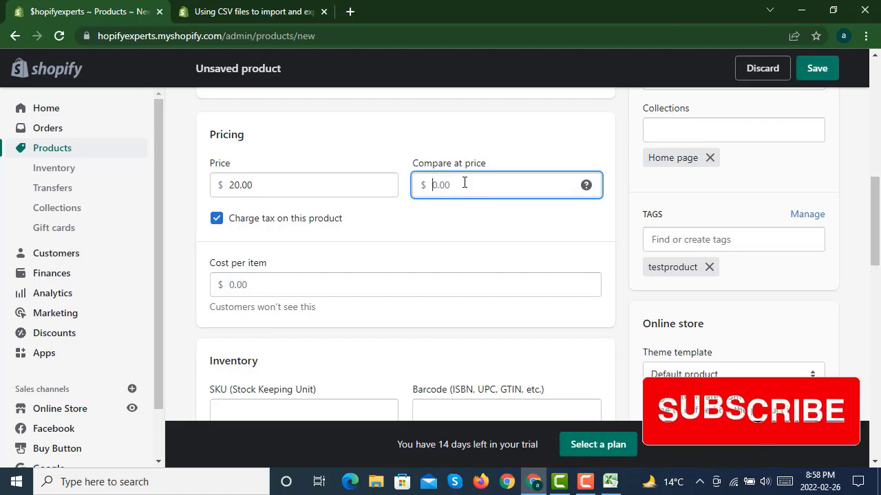
pyautogui.write('40')
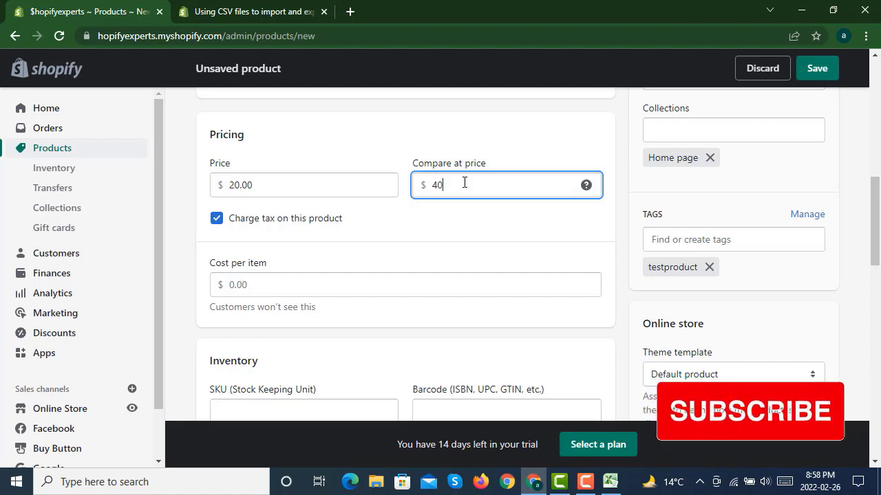
pyautogui.click(461, 222)
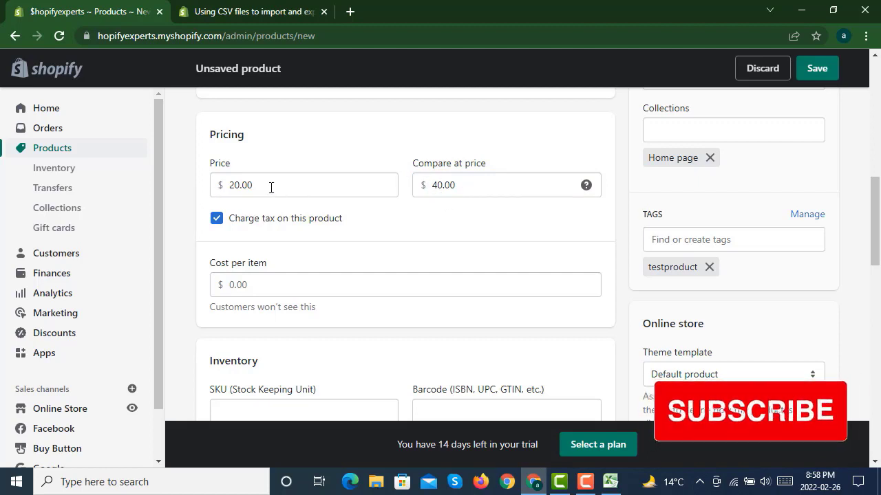
# - Set the cost per item to $15.00, keeping tax charged on the product
pyautogui.click(216, 219)
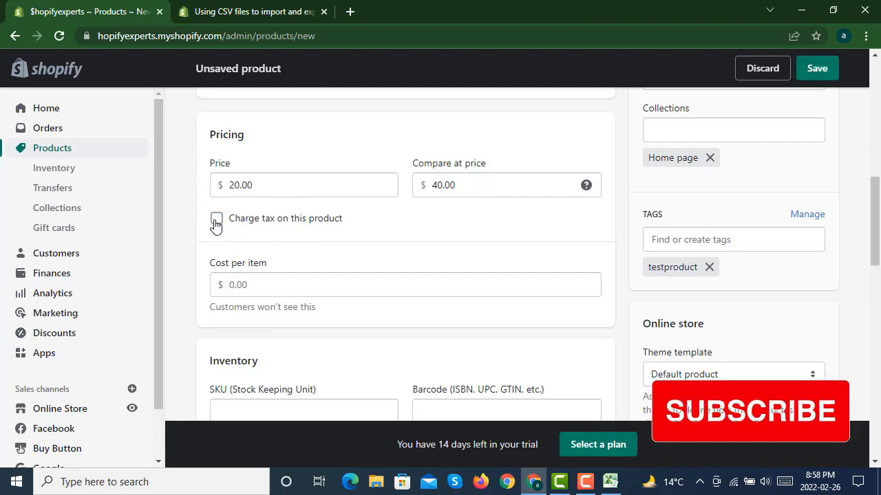
pyautogui.click(216, 219)
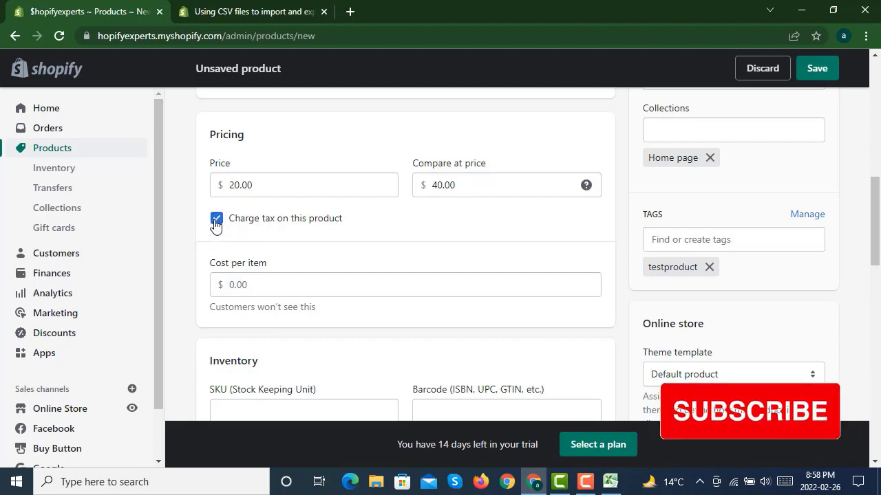
pyautogui.click(279, 289)
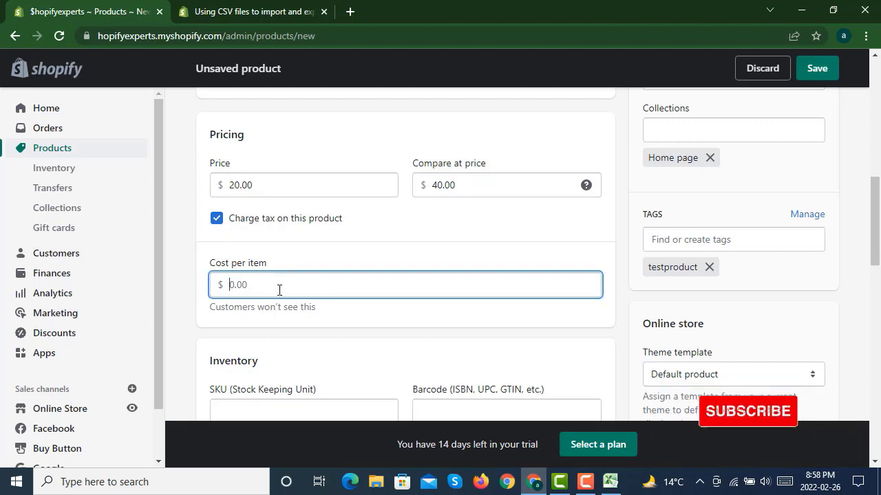
pyautogui.write('15')
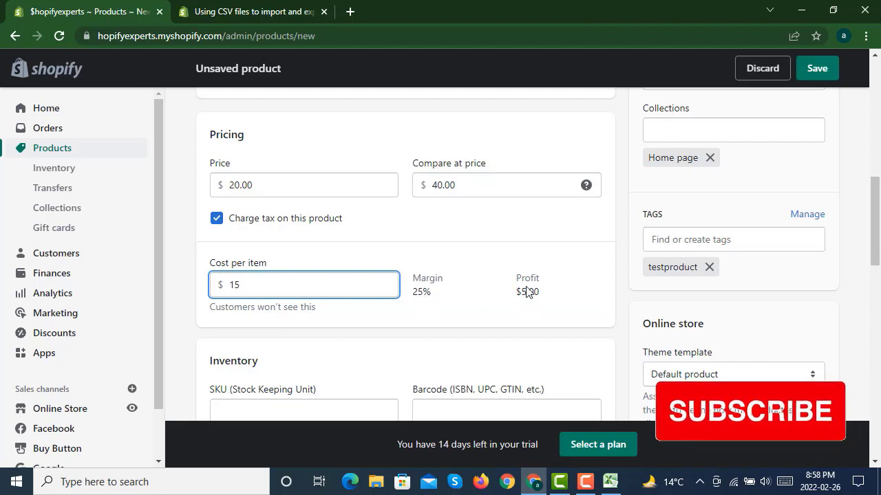
# - Enter BLS1 as the product's SKU
pyautogui.scroll(-2, 344, 271)
pyautogui.click(317, 275)
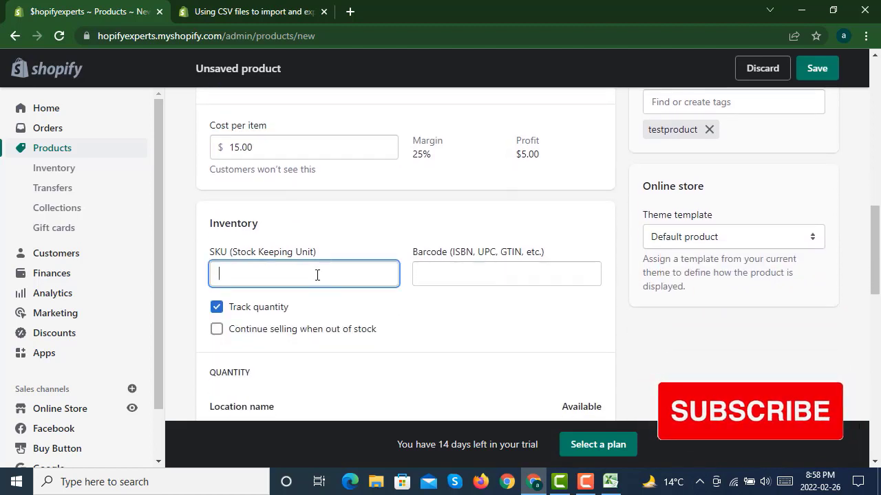
pyautogui.write('B')
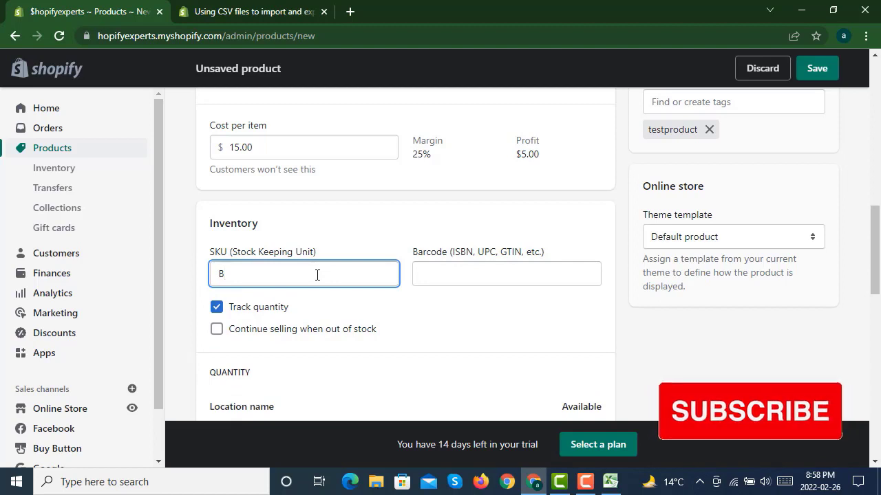
pyautogui.write('LS')
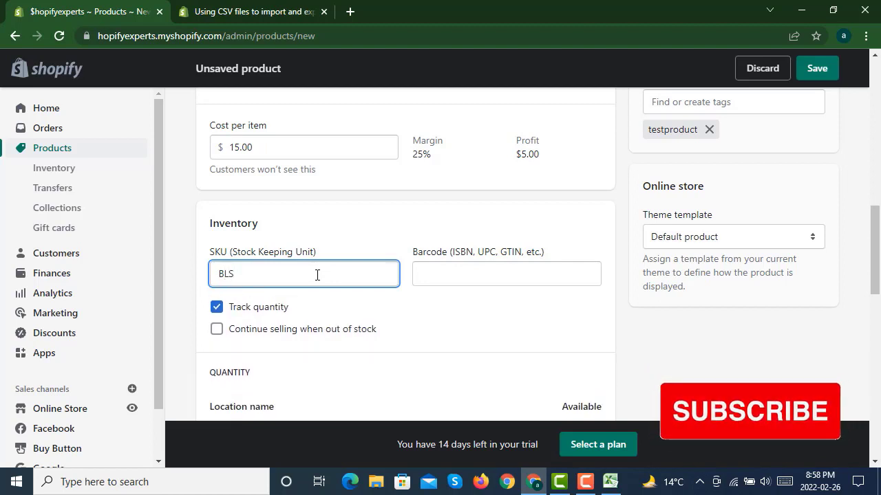
pyautogui.write('1')
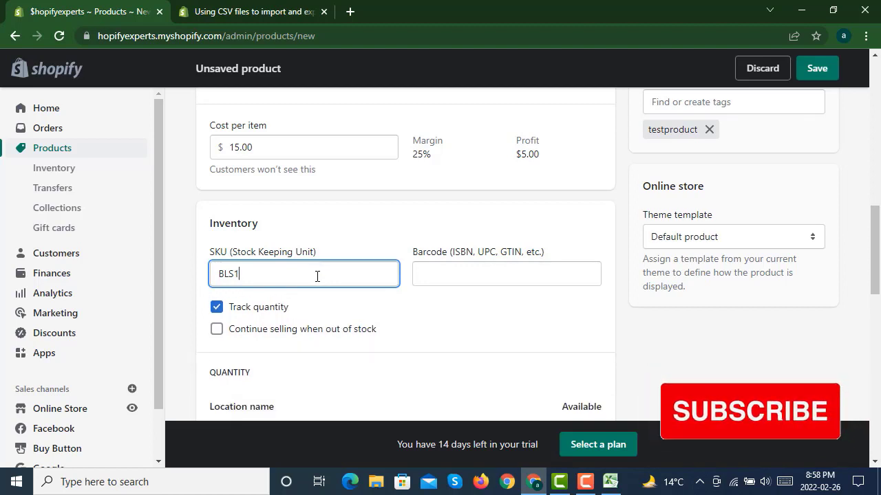
pyautogui.click(474, 278)
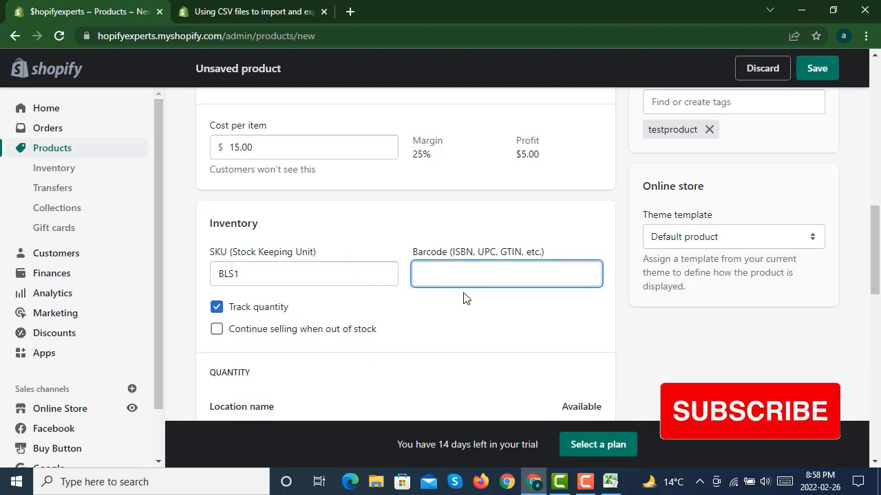
pyautogui.scroll(-2, 435, 319)
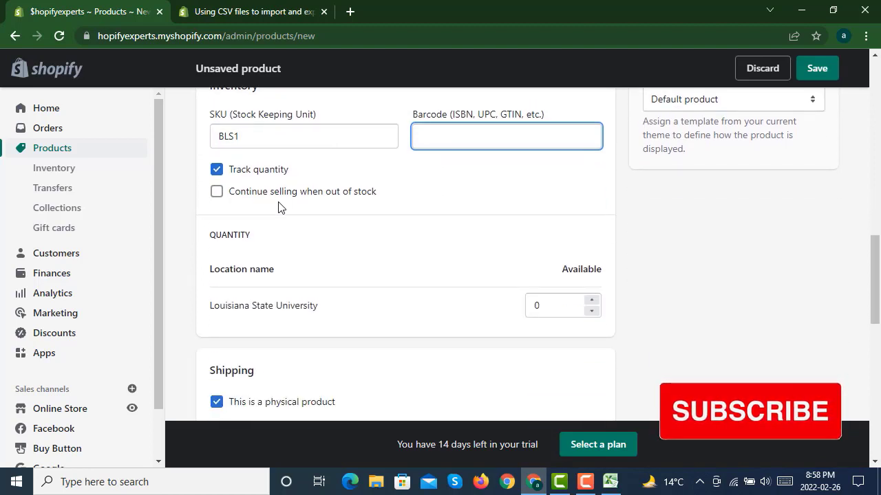
pyautogui.click(215, 194)
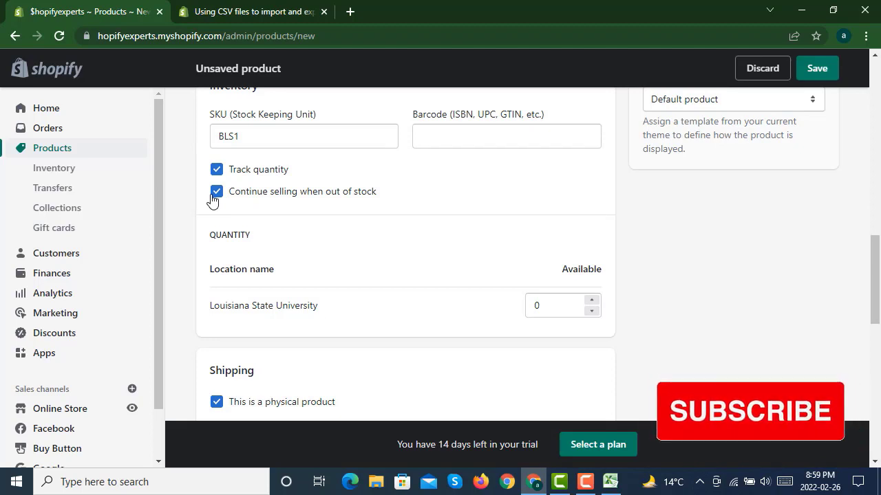
pyautogui.click(215, 197)
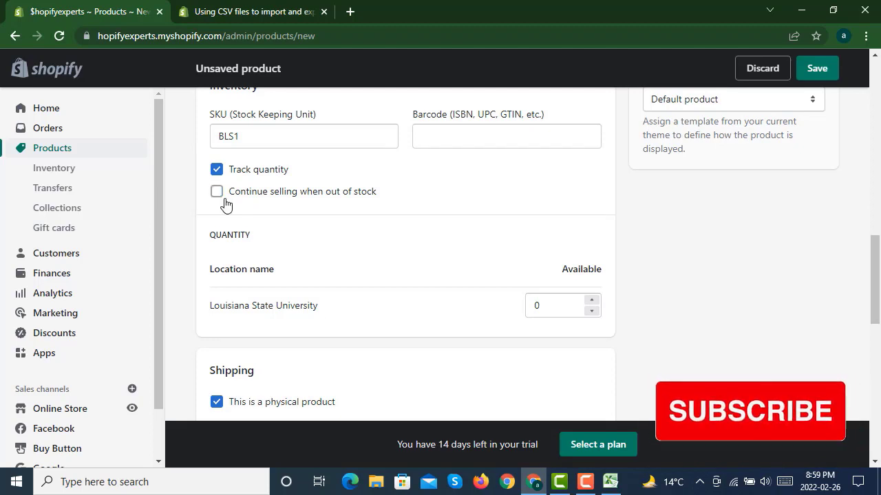
# - Set the available quantity at the Louisiana State University location to 5
pyautogui.scroll(-1, 482, 206)
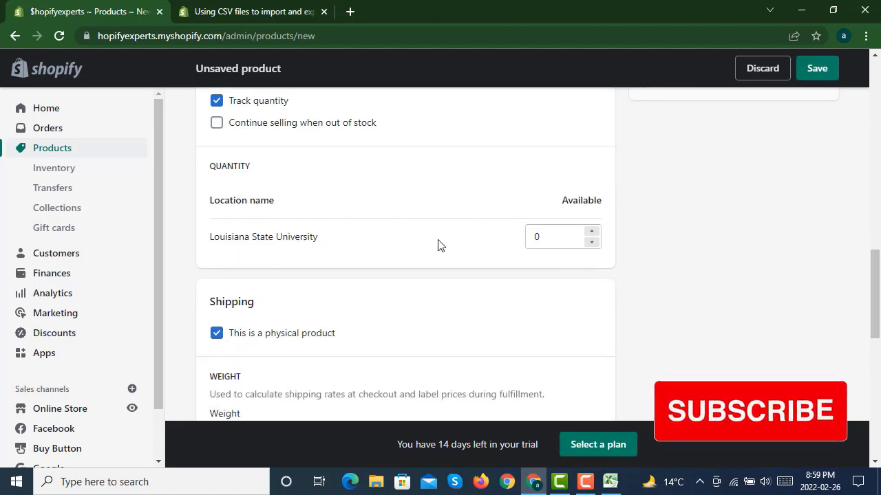
pyautogui.click(591, 244)
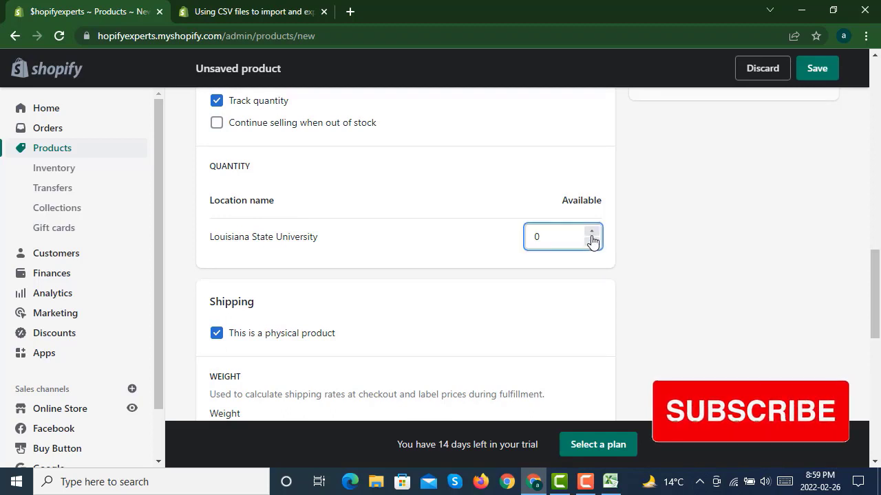
pyautogui.click(592, 232)
pyautogui.click(592, 232)
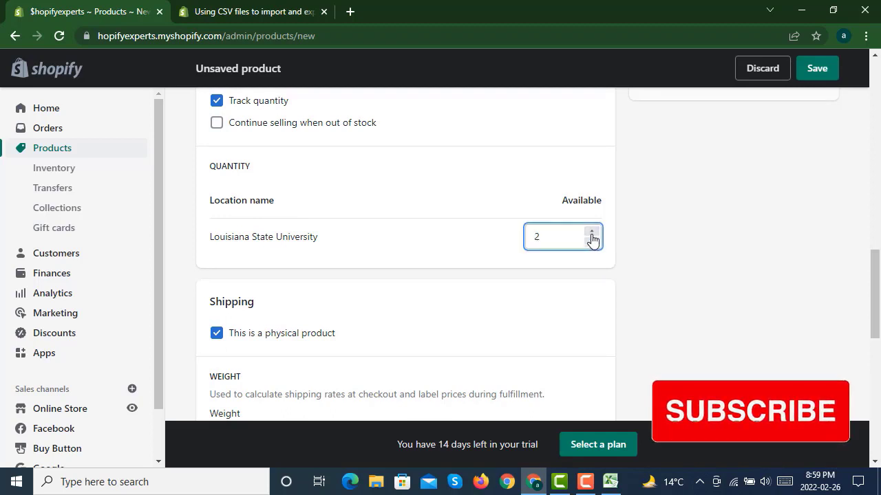
pyautogui.click(591, 233)
pyautogui.click(591, 232)
pyautogui.click(592, 233)
pyautogui.click(633, 241)
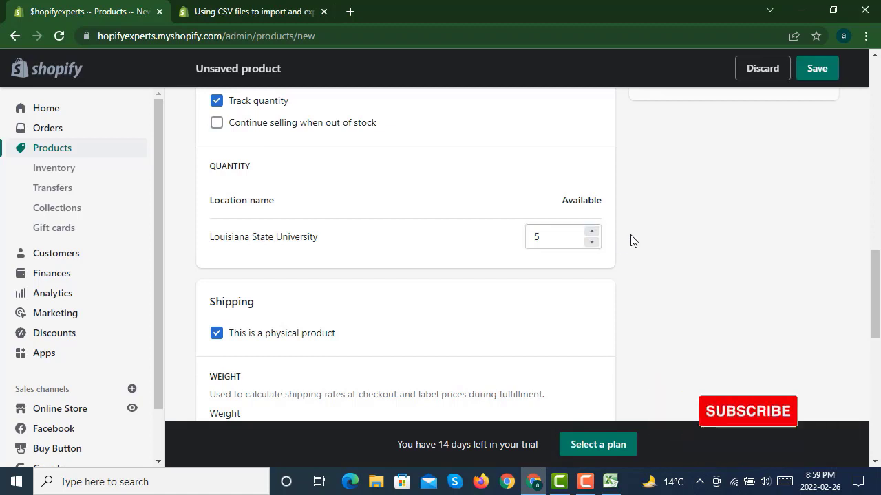
# - Set the shipping weight to 50.0 g
pyautogui.scroll(-3, 632, 240)
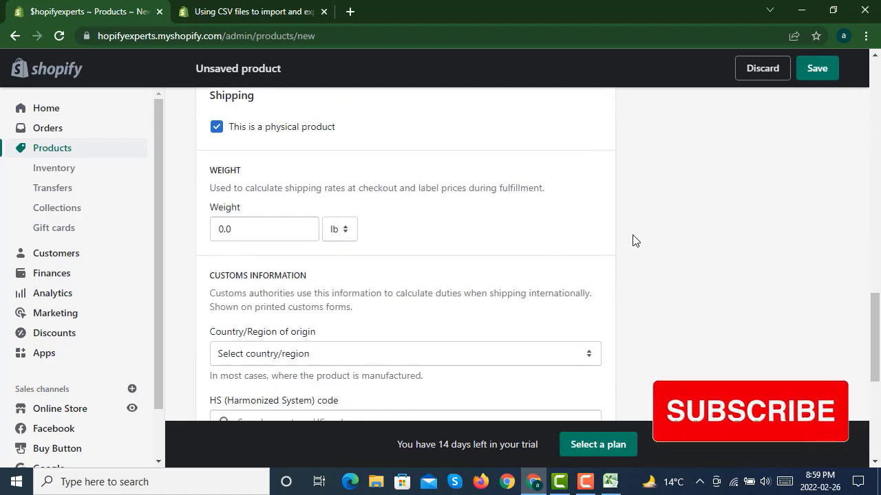
pyautogui.click(249, 230)
pyautogui.doubleClick(222, 229)
pyautogui.click(344, 230)
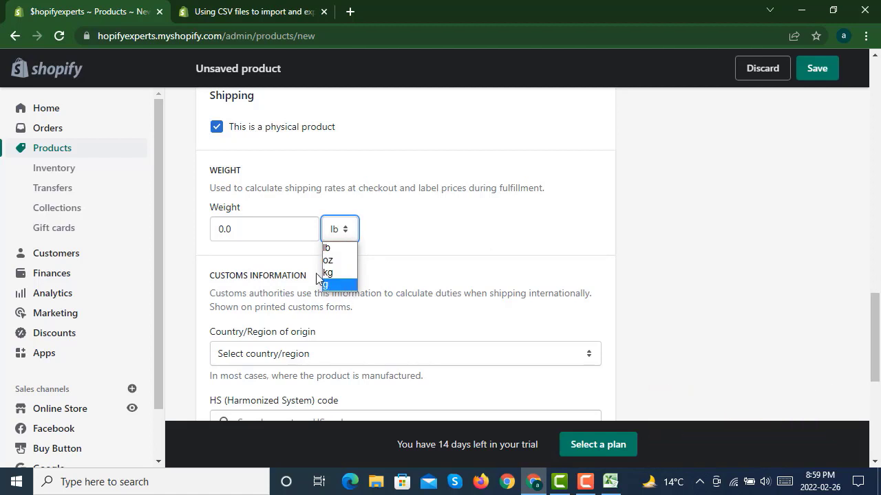
pyautogui.doubleClick(244, 232)
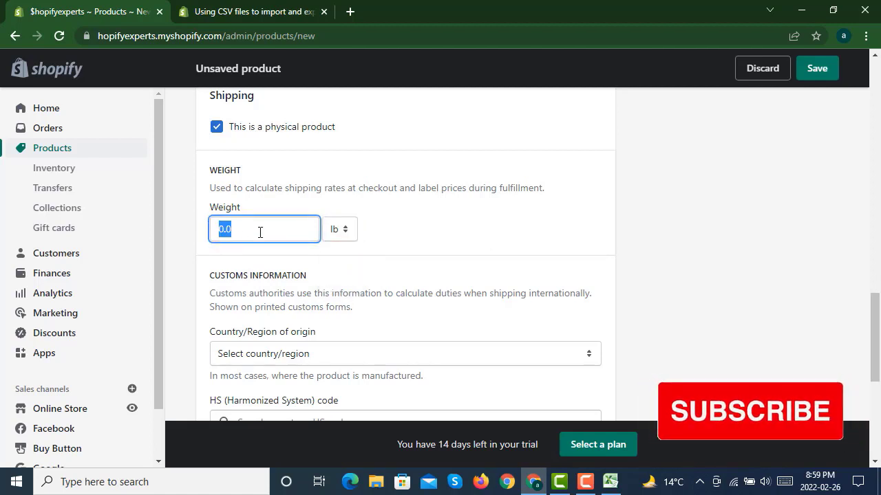
pyautogui.write('5')
pyautogui.click(339, 229)
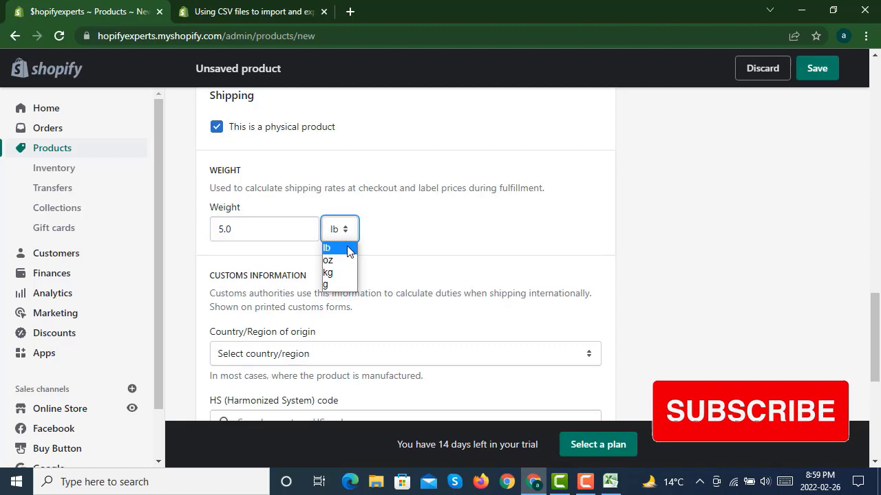
pyautogui.click(337, 285)
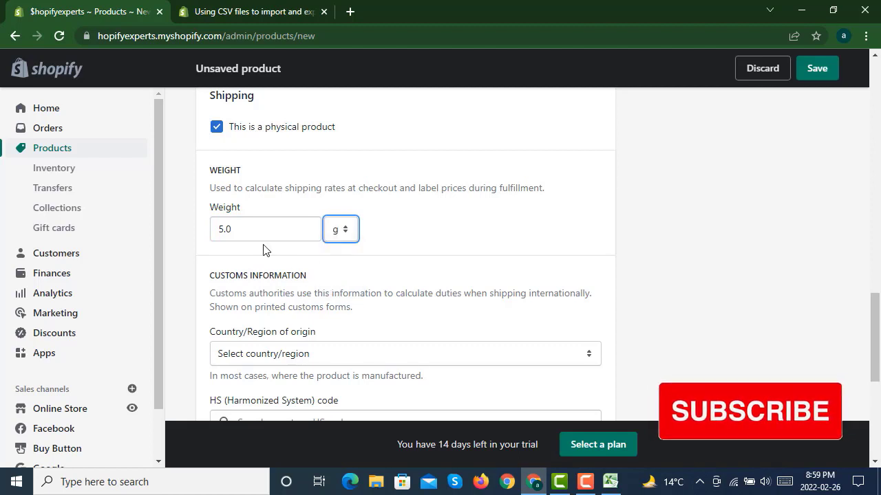
pyautogui.click(225, 229)
pyautogui.write('0')
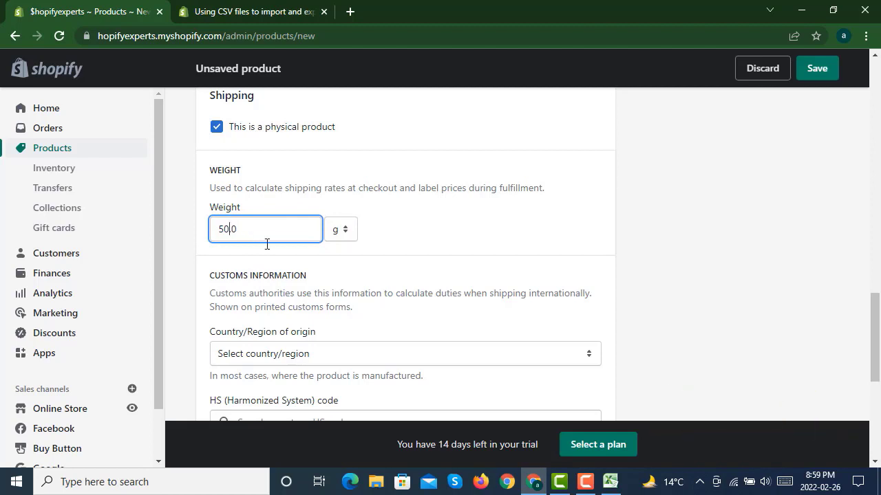
pyautogui.click(473, 250)
# - Set the customs country/region of origin to Lithuania
pyautogui.scroll(-2, 470, 242)
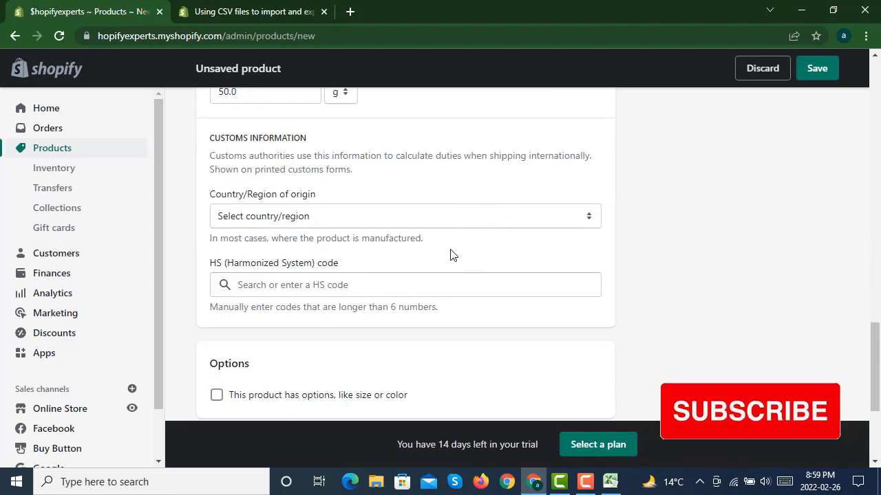
pyautogui.click(362, 216)
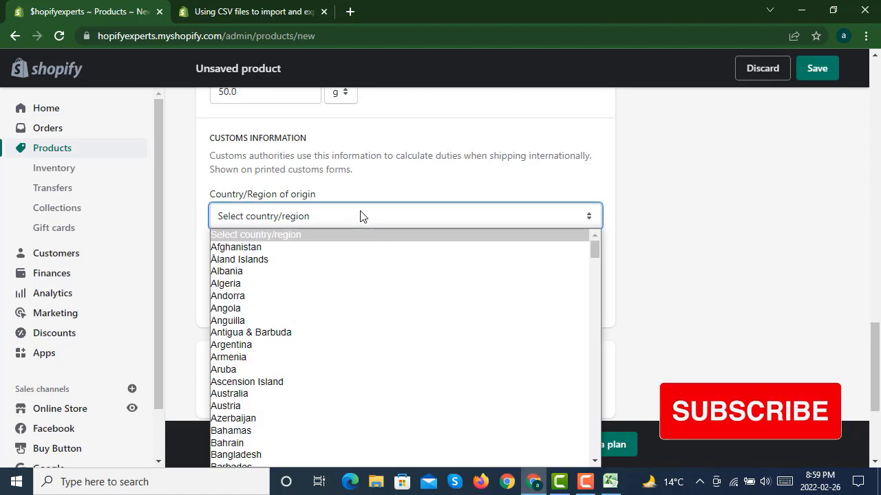
pyautogui.write('li')
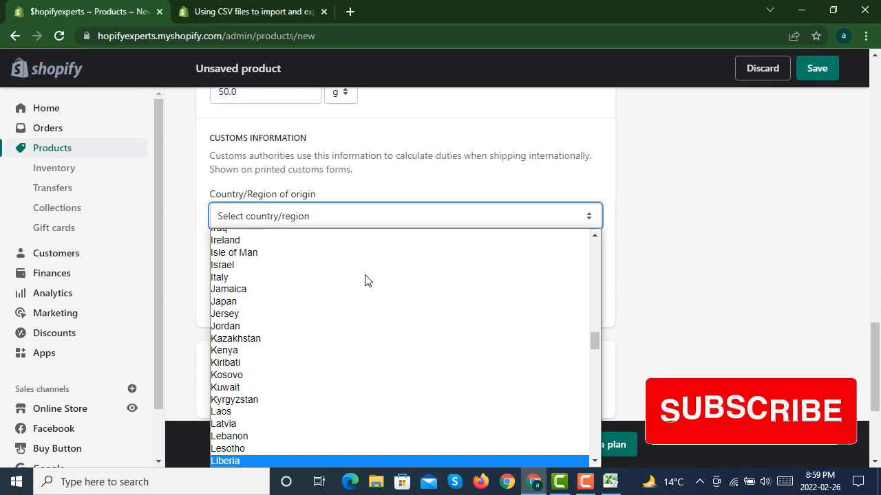
pyautogui.write('u')
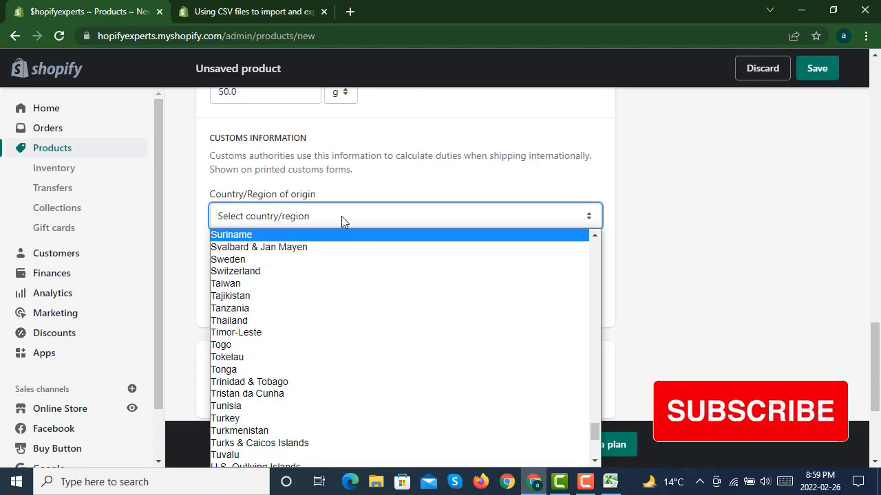
pyautogui.scroll(5, 355, 289)
pyautogui.scroll(5, 356, 301)
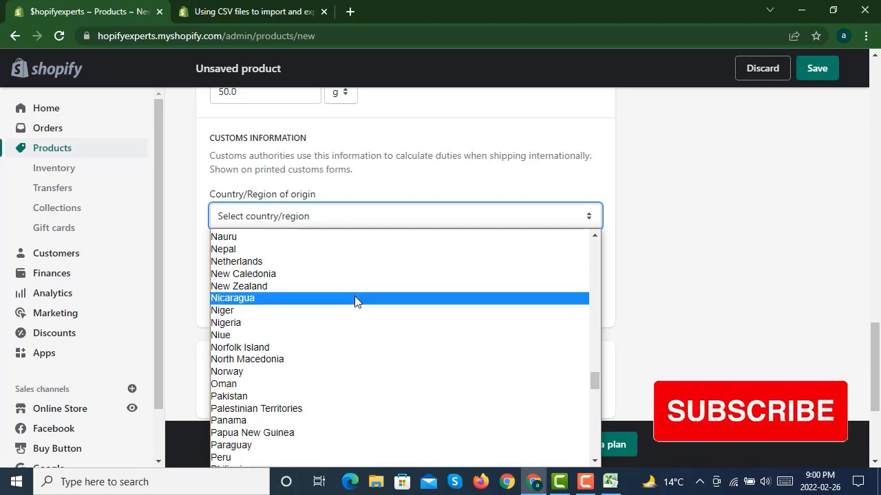
pyautogui.scroll(5, 356, 301)
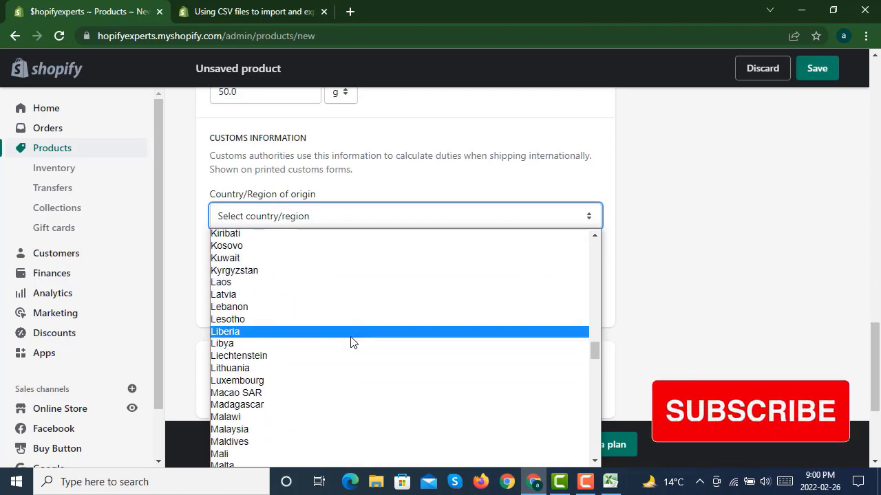
pyautogui.click(281, 369)
pyautogui.click(302, 285)
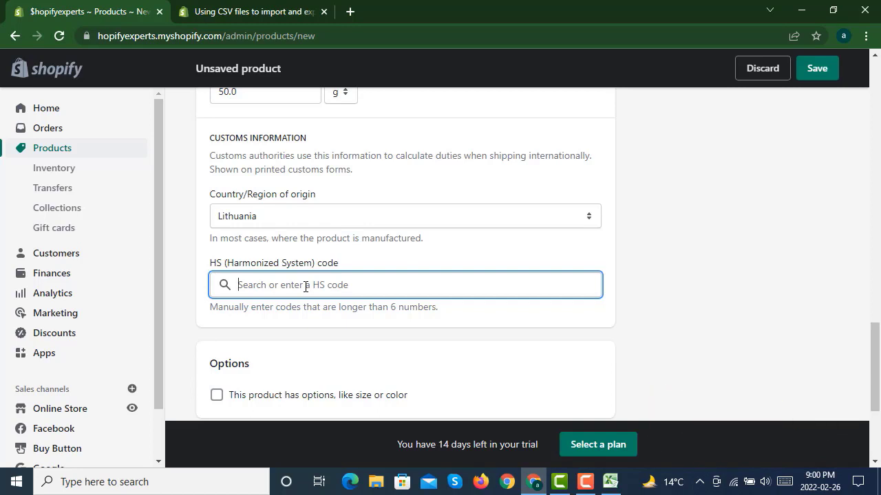
# - Enable product options and add a Size option with the values small, medium and large
pyautogui.scroll(-3, 651, 259)
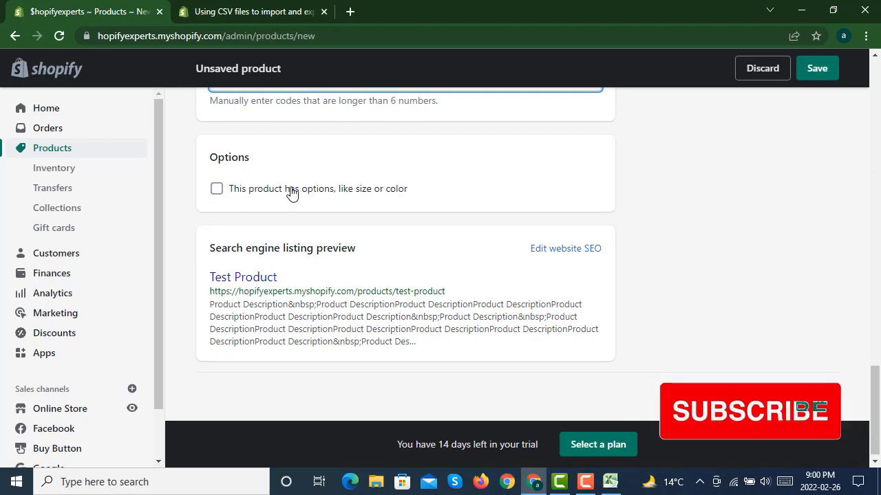
pyautogui.click(292, 193)
pyautogui.click(329, 248)
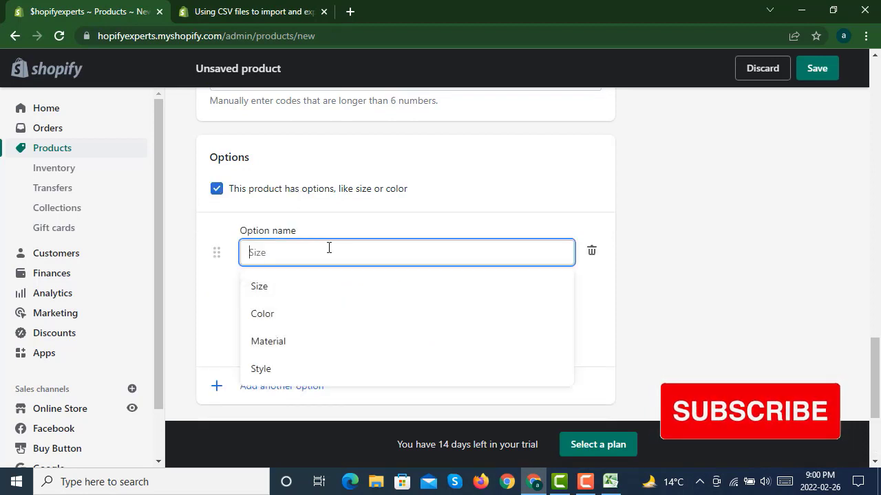
pyautogui.click(281, 295)
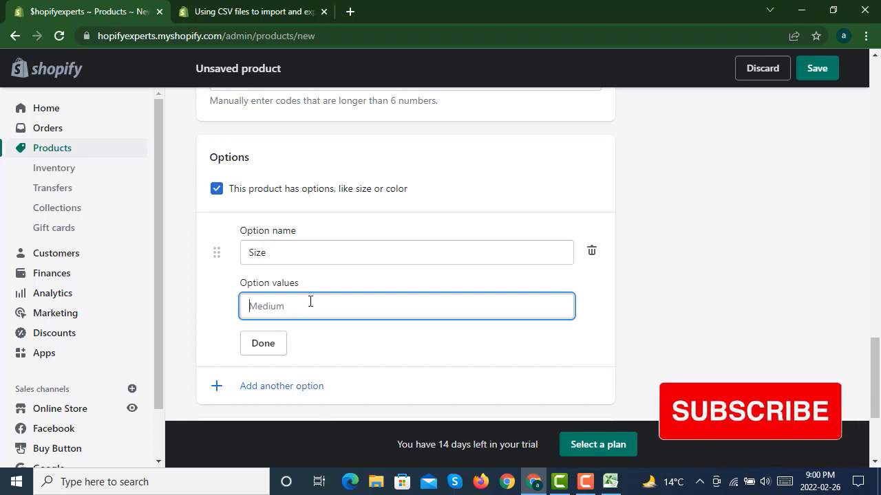
pyautogui.write('small')
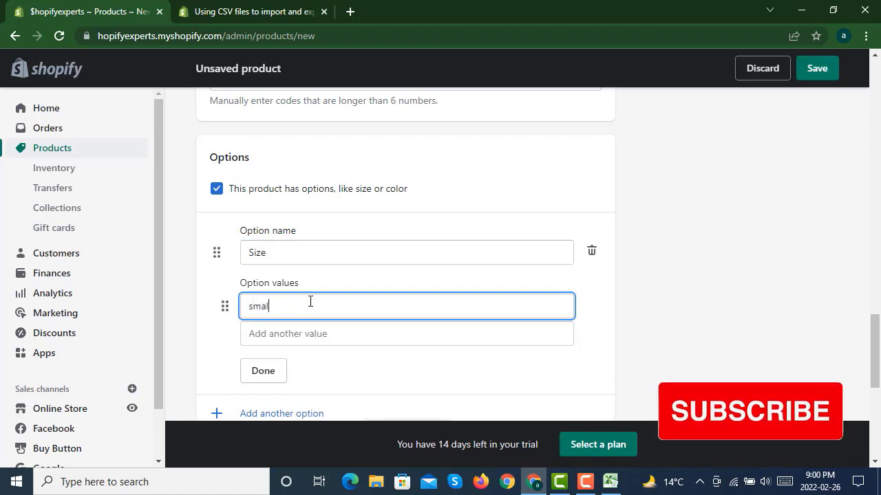
pyautogui.click(333, 337)
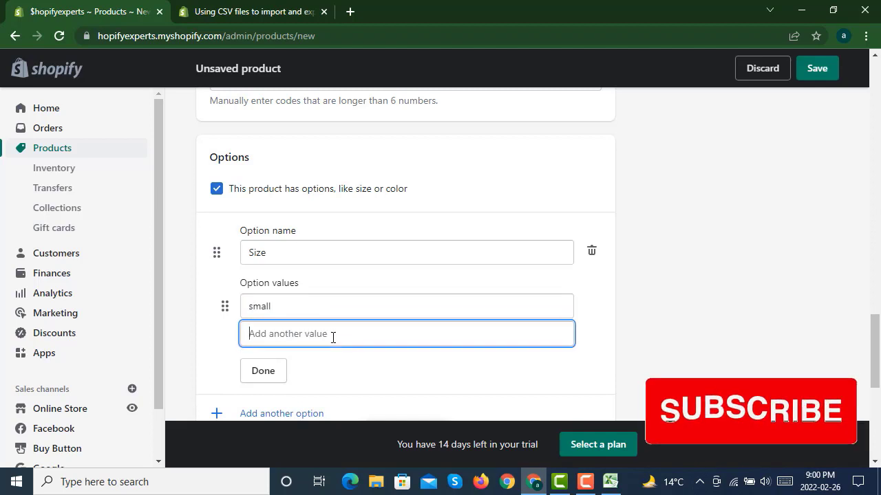
pyautogui.write('medium')
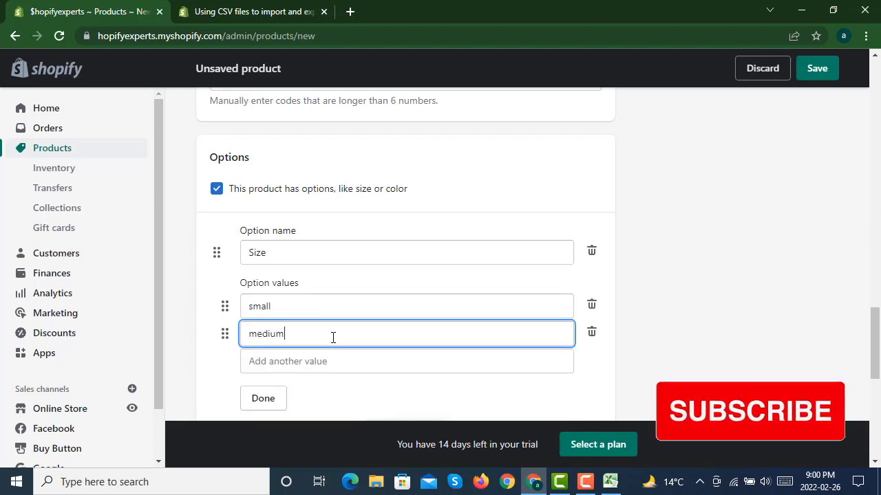
pyautogui.click(364, 359)
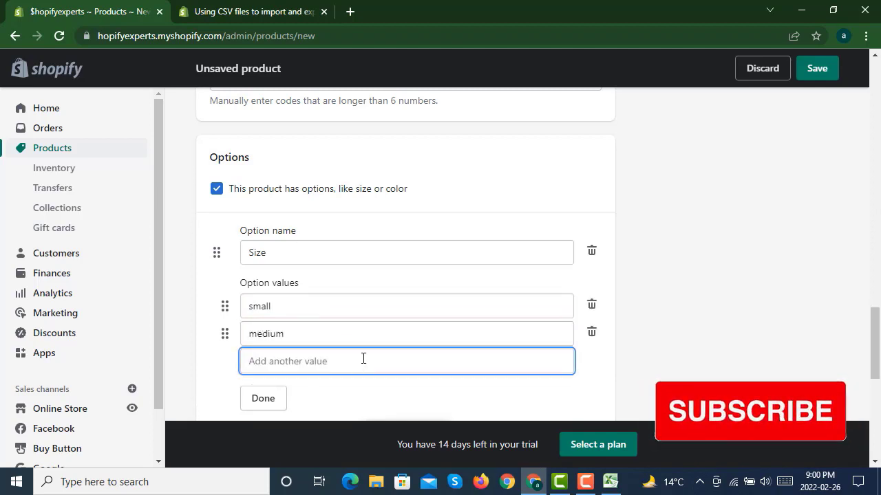
pyautogui.write('large')
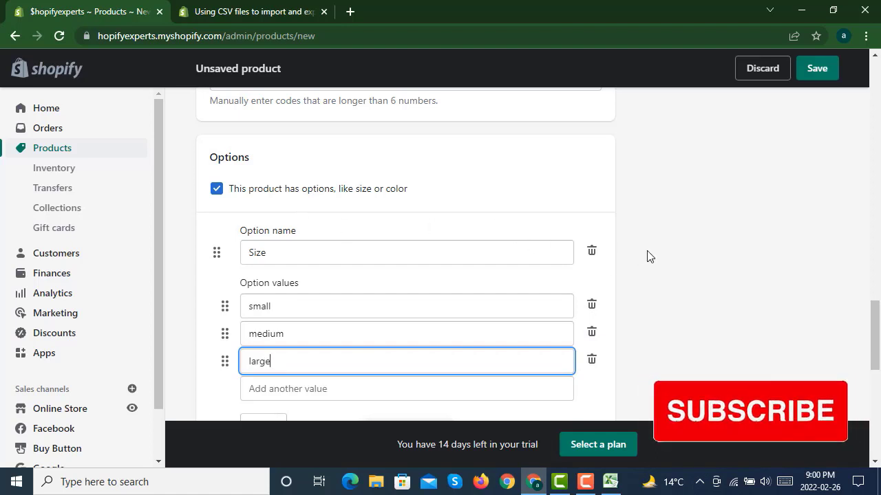
pyautogui.click(619, 267)
# - Add a second option named Color with the values Black and White
pyautogui.scroll(-2, 625, 260)
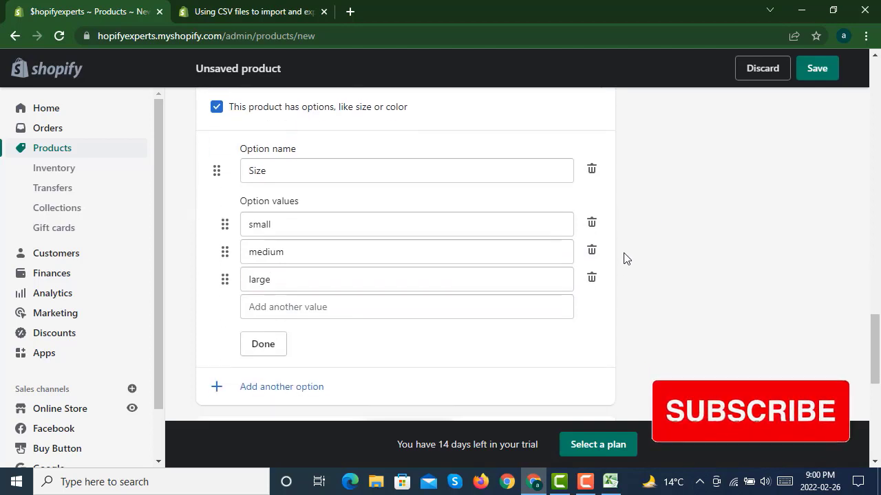
pyautogui.scroll(-2, 625, 259)
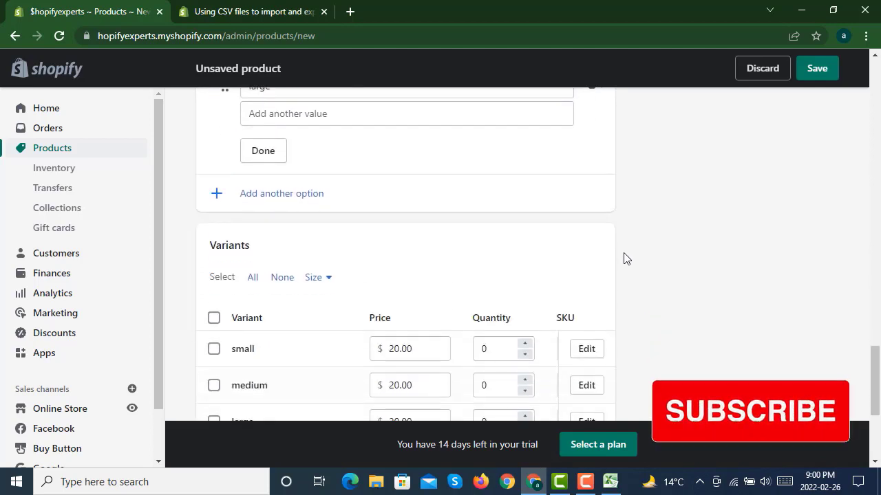
pyautogui.scroll(-2, 626, 258)
pyautogui.scroll(1, 624, 259)
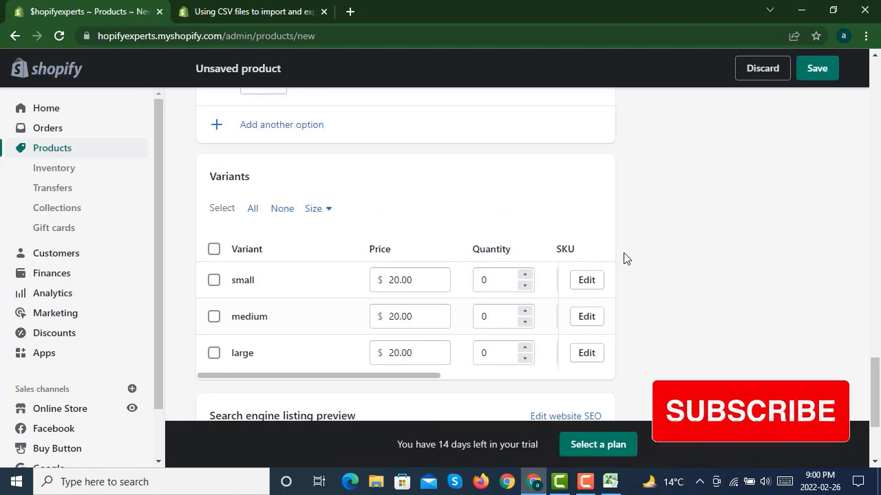
pyautogui.scroll(3, 625, 259)
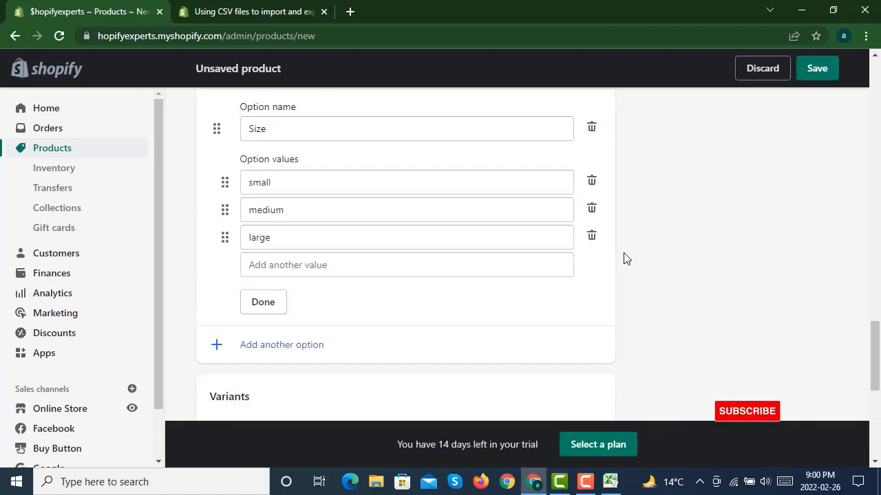
pyautogui.scroll(-1, 623, 256)
pyautogui.click(254, 332)
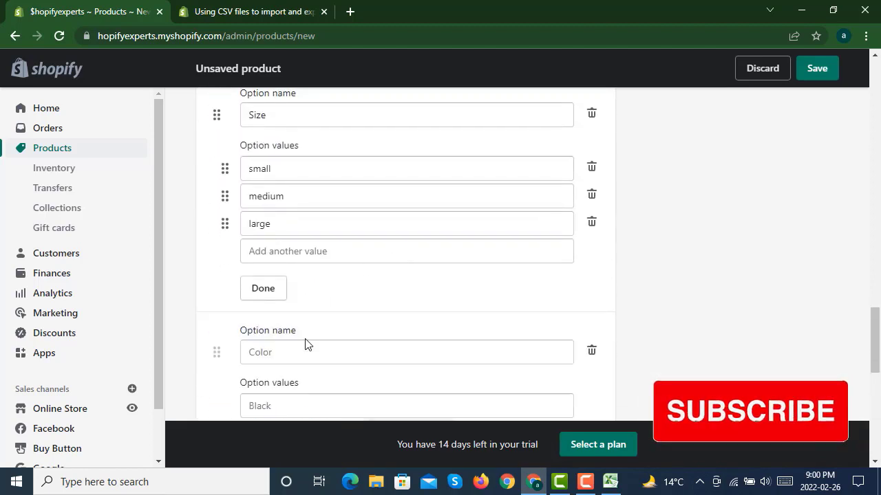
pyautogui.click(327, 352)
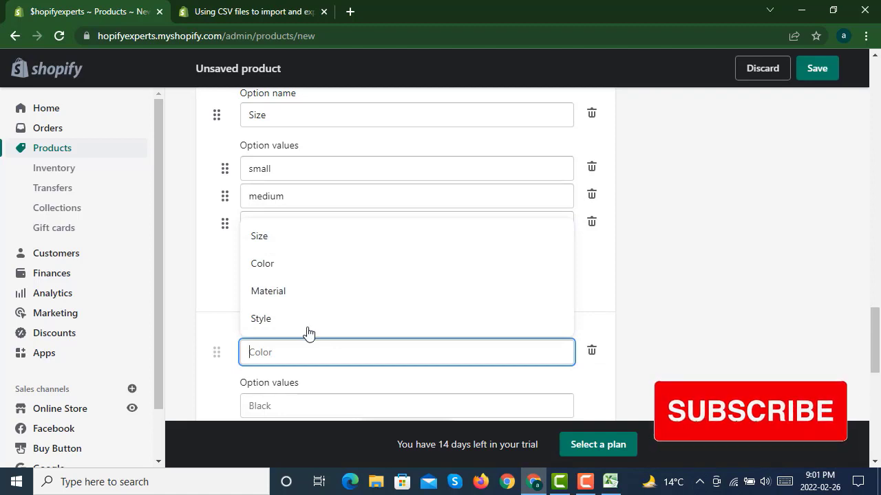
pyautogui.click(301, 267)
pyautogui.scroll(-2, 659, 288)
pyautogui.scroll(-1, 656, 289)
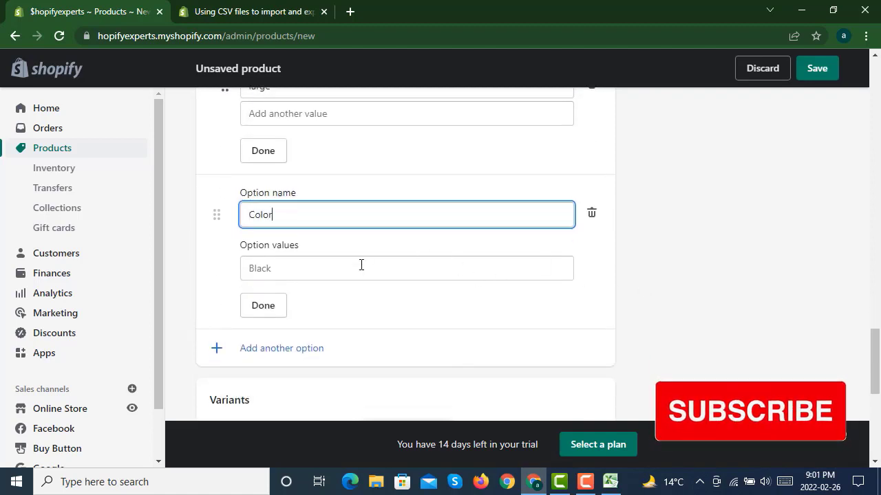
pyautogui.click(370, 267)
pyautogui.write('Black')
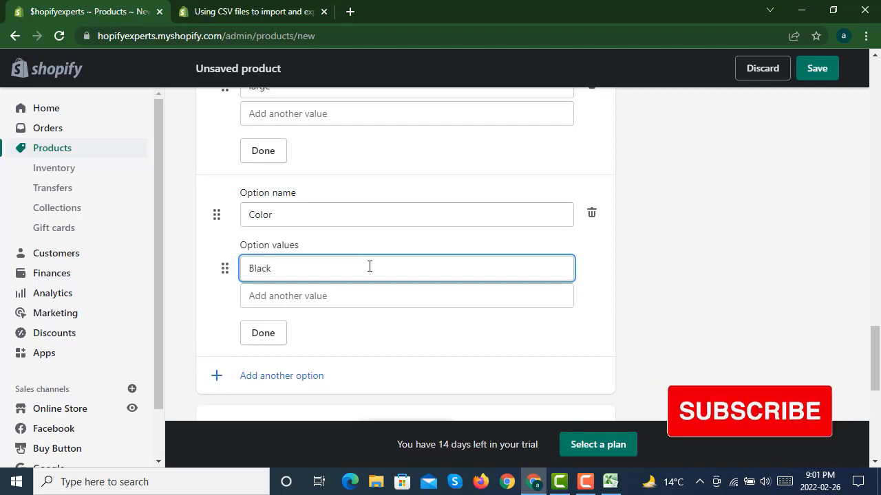
pyautogui.click(349, 297)
pyautogui.write('White')
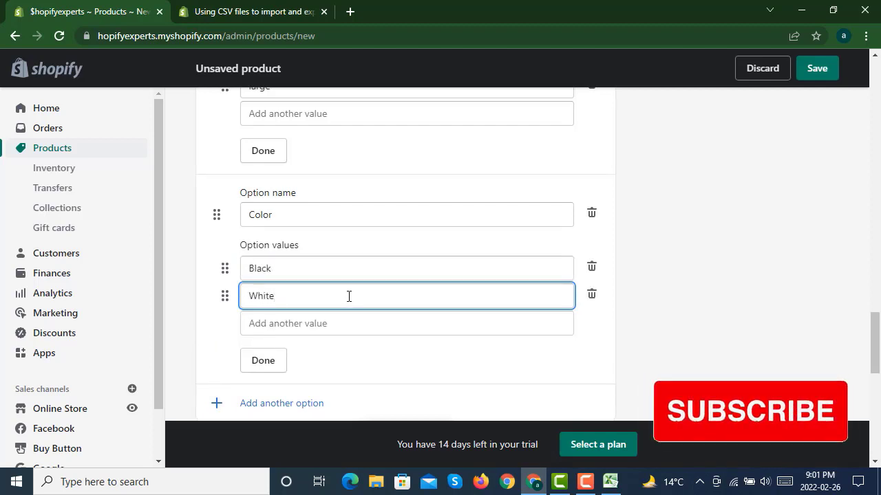
pyautogui.click(643, 280)
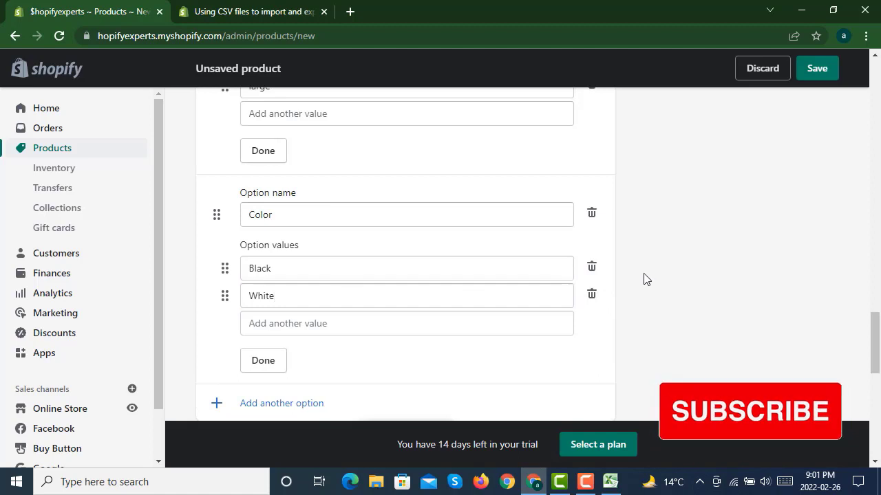
# - Review the generated variants, then open the search engine listing editor and inspect the page title and meta description
pyautogui.scroll(-3, 638, 271)
pyautogui.scroll(-3, 638, 271)
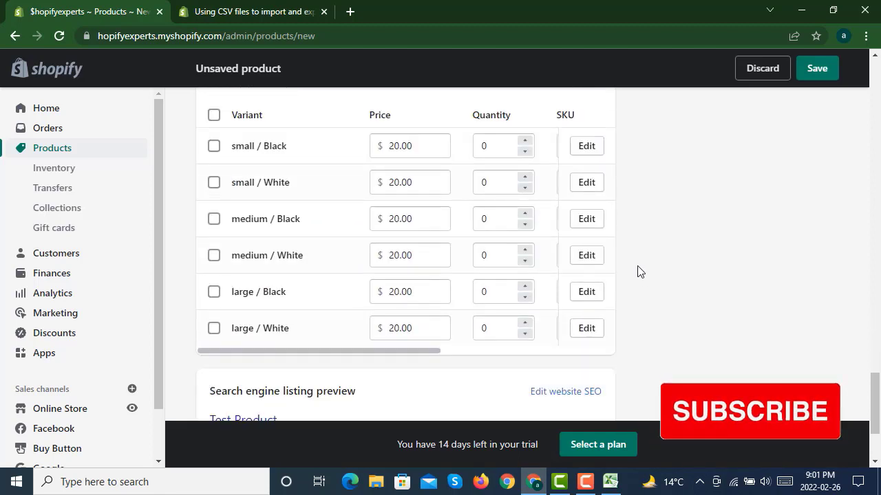
pyautogui.scroll(5, 637, 271)
pyautogui.scroll(2, 340, 261)
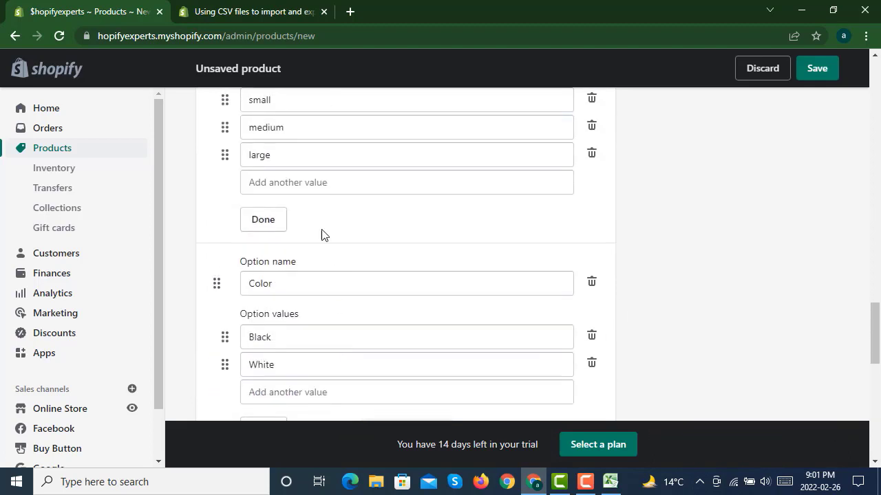
pyautogui.scroll(-5, 629, 245)
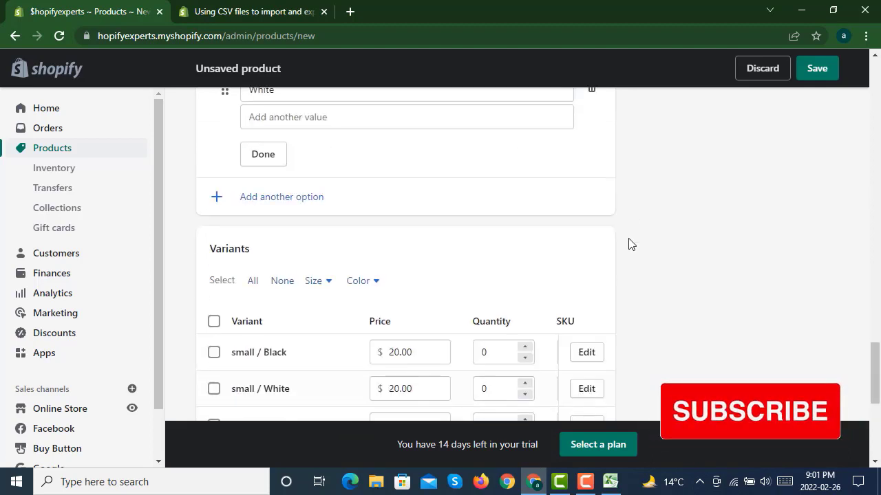
pyautogui.scroll(-5, 629, 244)
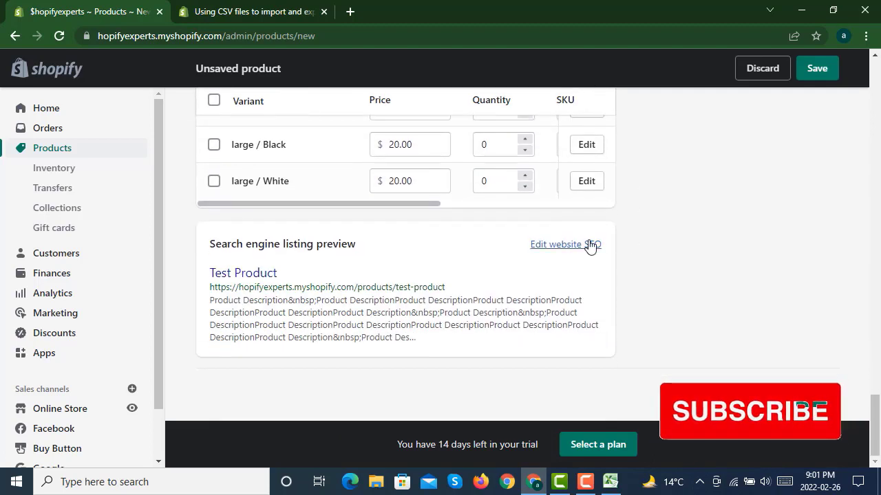
pyautogui.click(558, 245)
pyautogui.scroll(-3, 583, 251)
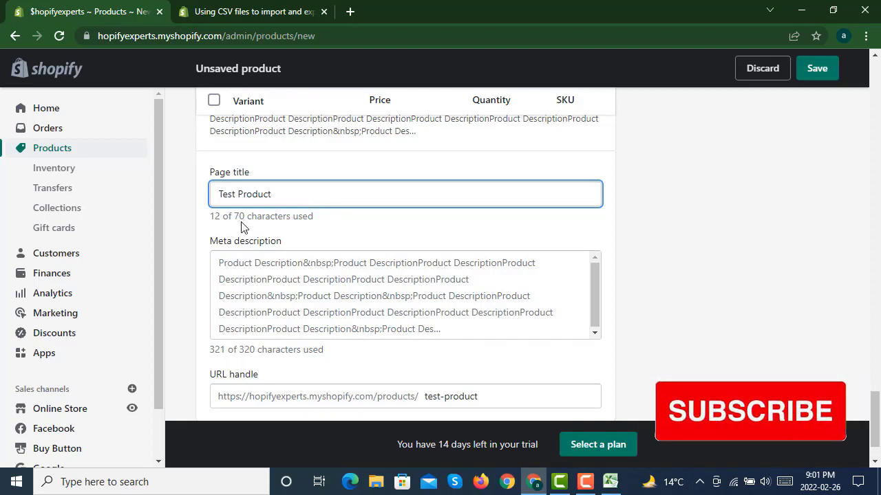
pyautogui.moveTo(308, 280); pyautogui.dragTo(501, 362)
pyautogui.click(549, 326)
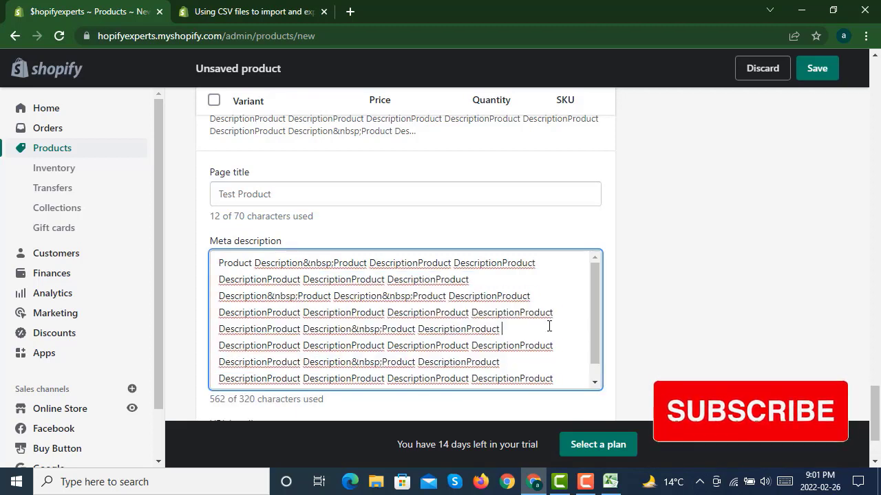
pyautogui.scroll(-2, 621, 273)
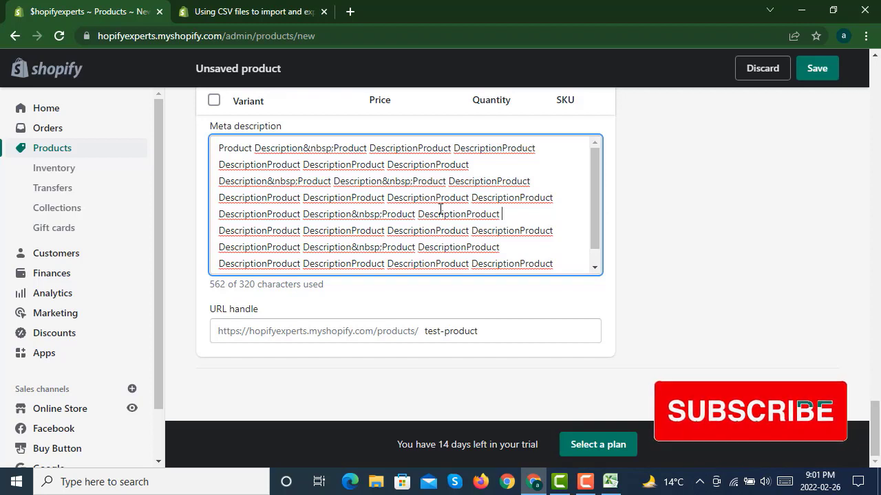
# - Review the meta description and the URL handle test-product, then save the new product
pyautogui.moveTo(497, 337); pyautogui.dragTo(422, 336)
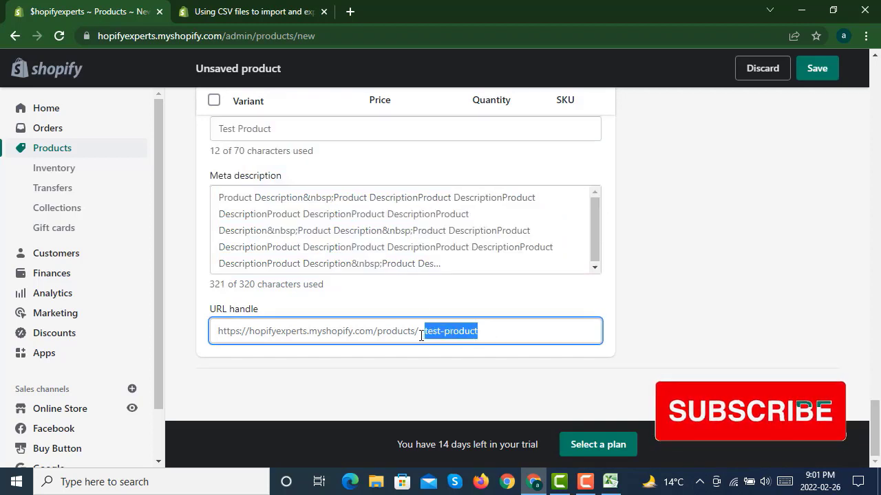
pyautogui.click(485, 334)
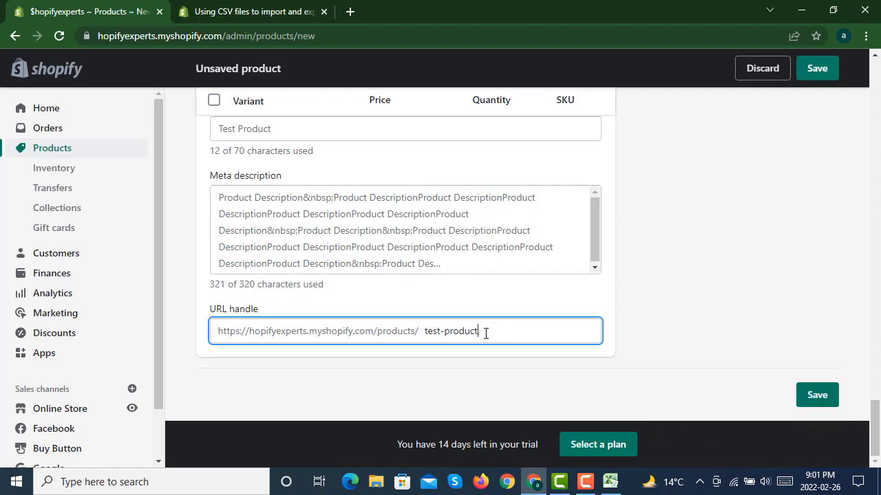
pyautogui.moveTo(486, 334); pyautogui.dragTo(423, 332)
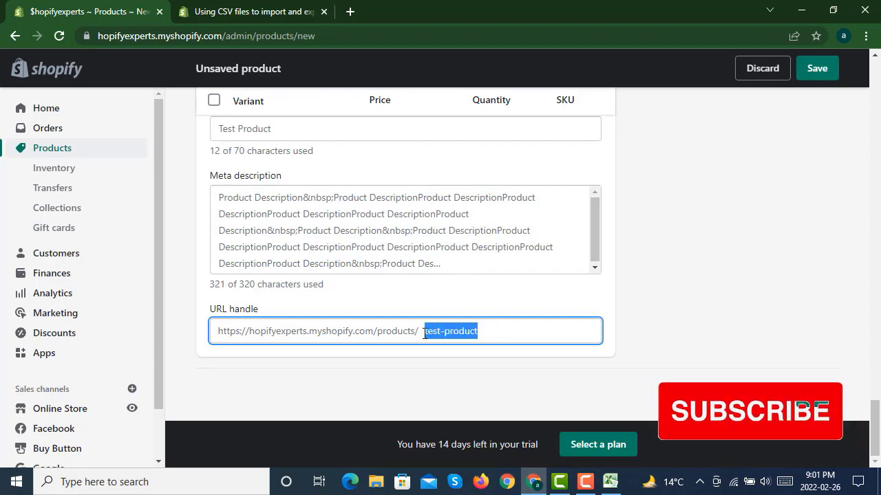
pyautogui.click(499, 333)
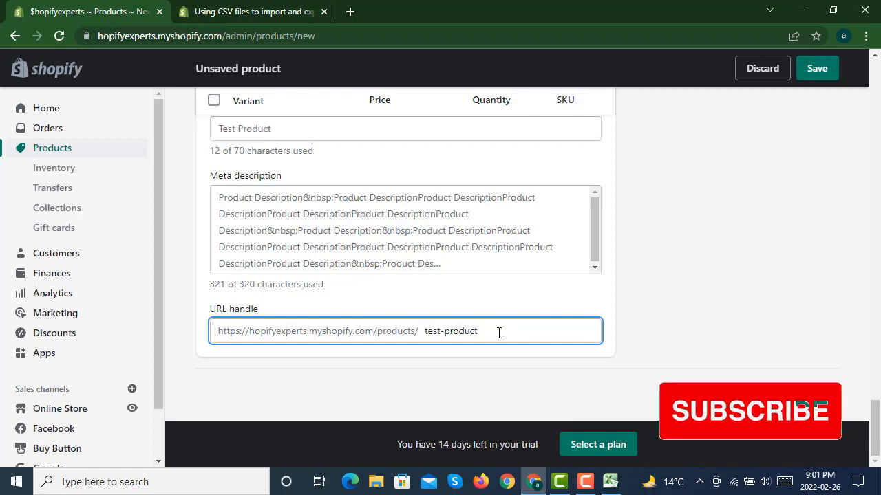
pyautogui.moveTo(499, 333); pyautogui.dragTo(422, 331)
pyautogui.click(490, 331)
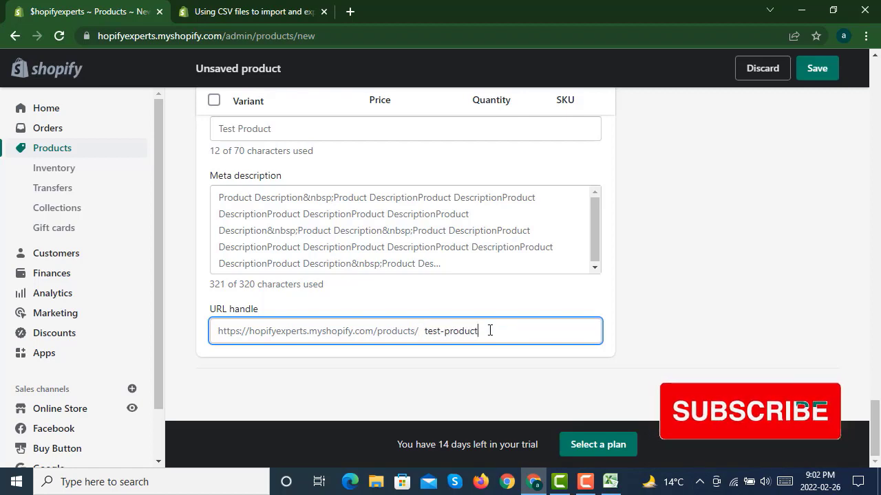
pyautogui.scroll(15, 628, 310)
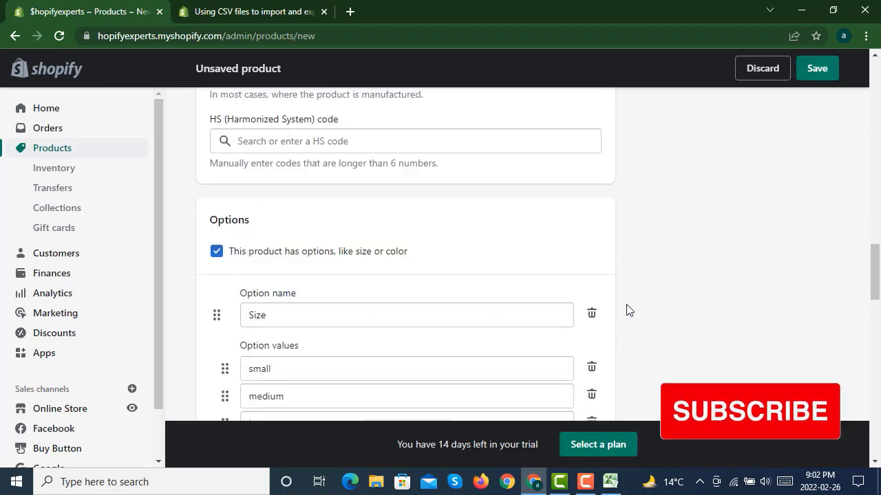
pyautogui.scroll(15, 627, 310)
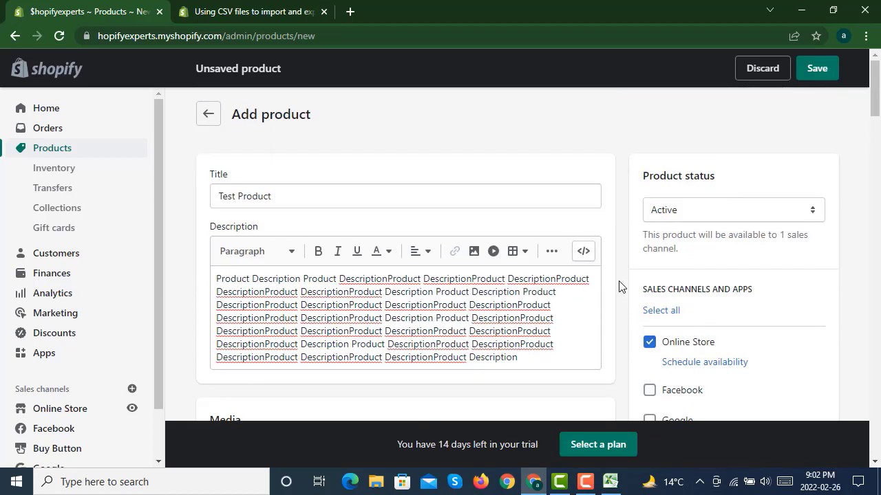
pyautogui.click(816, 71)
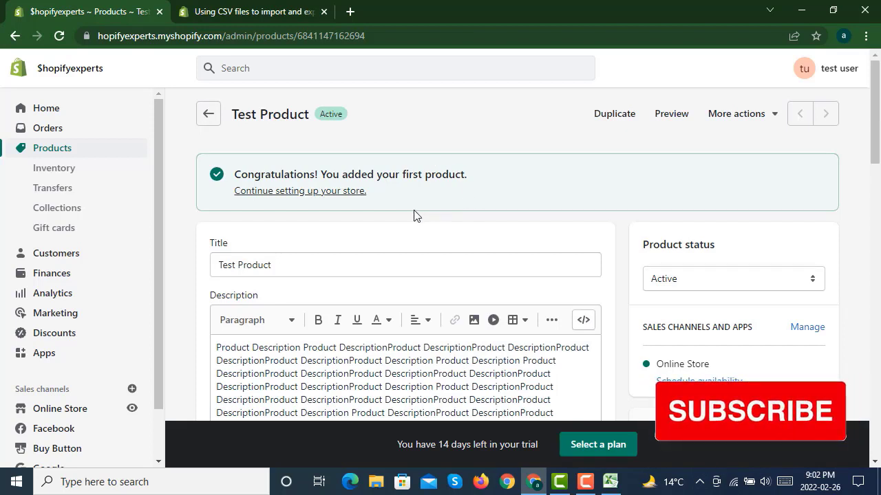
# - Preview the product on the storefront, browsing its price, variant options, description and collapsible information sections
pyautogui.click(674, 121)
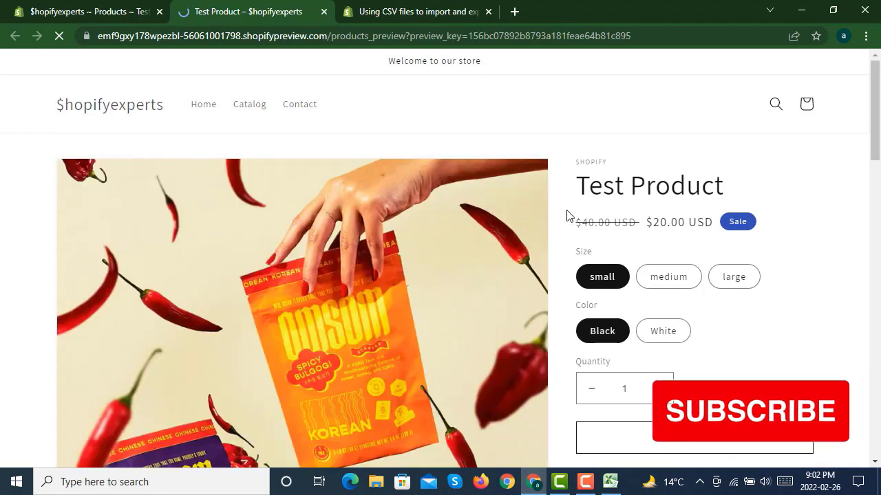
pyautogui.scroll(-1, 554, 225)
pyautogui.scroll(-5, 375, 236)
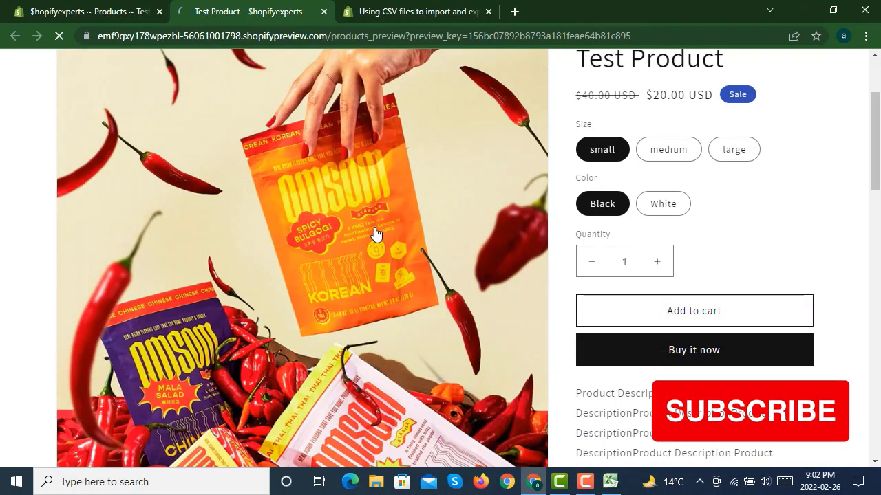
pyautogui.scroll(5, 379, 235)
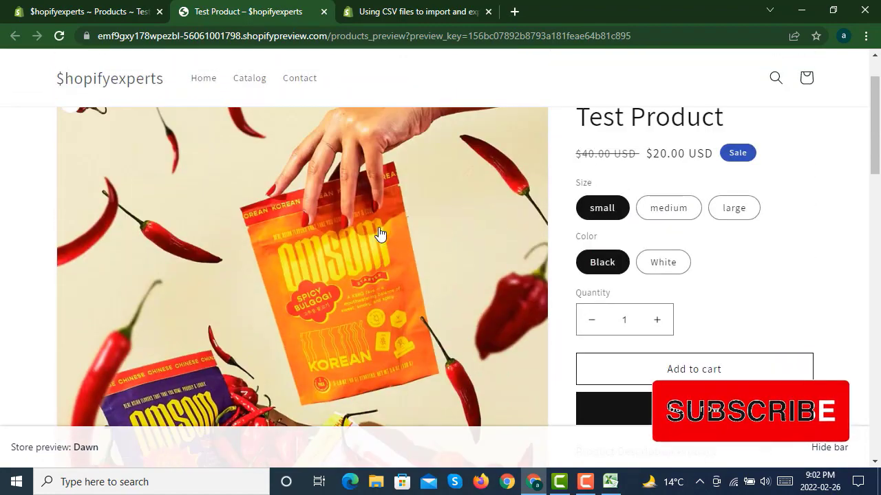
pyautogui.scroll(1, 496, 213)
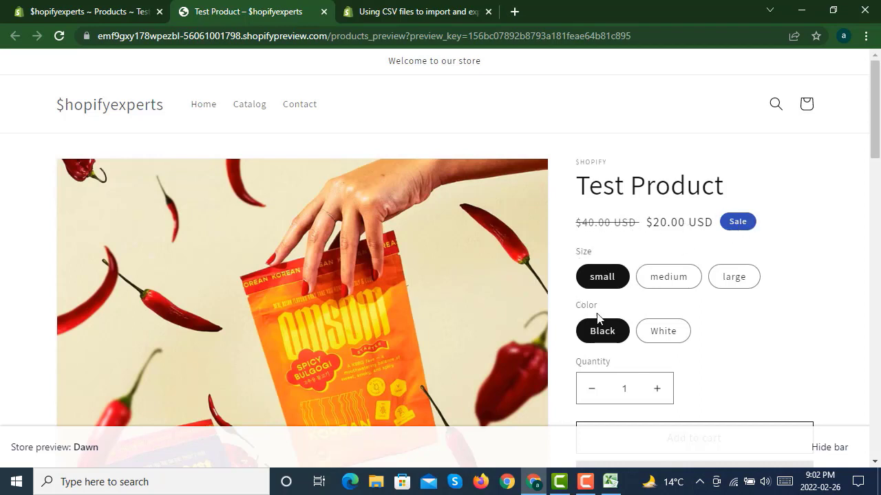
pyautogui.scroll(-2, 659, 299)
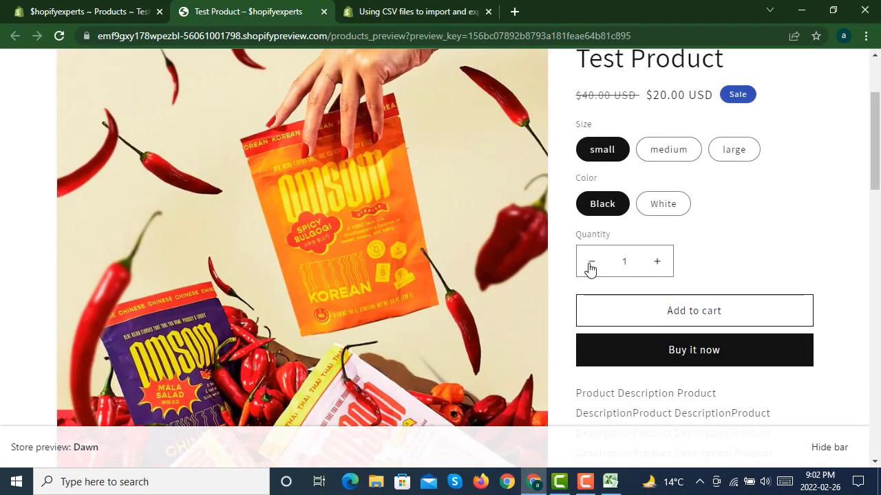
pyautogui.scroll(-2, 629, 289)
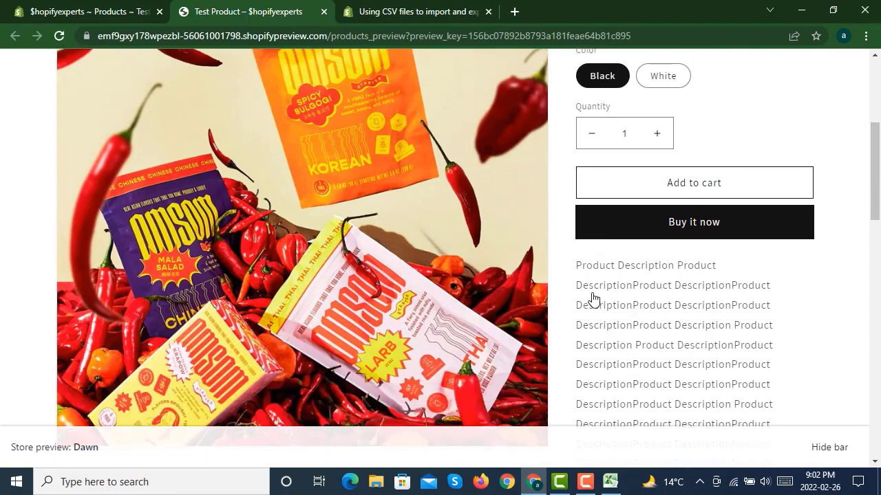
pyautogui.scroll(-5, 593, 298)
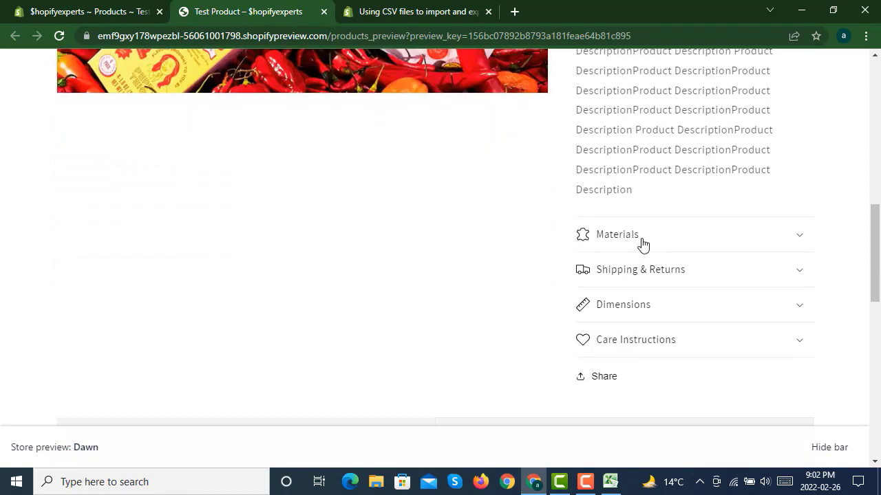
pyautogui.click(642, 245)
pyautogui.click(642, 245)
pyautogui.doubleClick(650, 270)
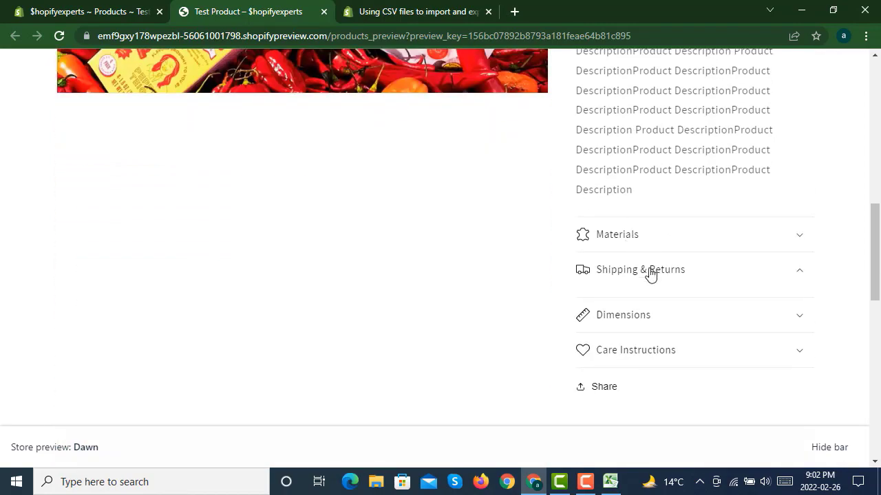
pyautogui.click(651, 319)
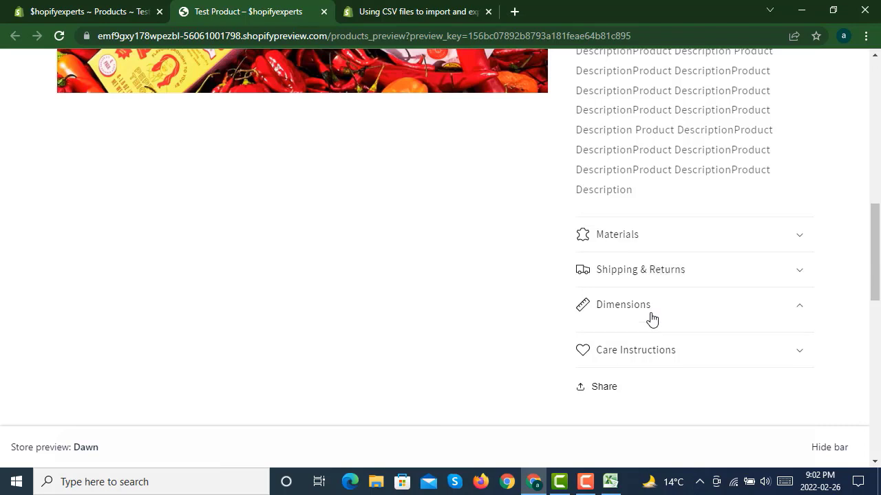
pyautogui.click(651, 319)
pyautogui.click(649, 345)
pyautogui.click(648, 346)
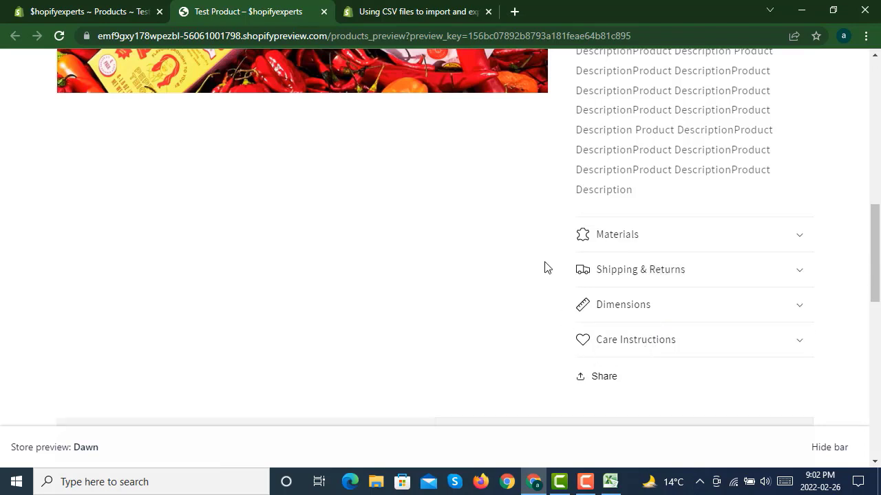
pyautogui.scroll(-3, 535, 225)
pyautogui.scroll(10, 536, 222)
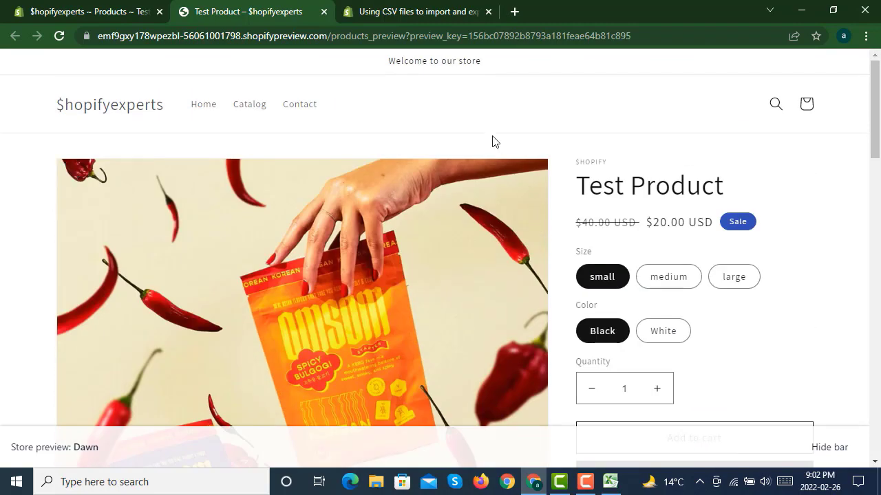
# - Return to the saved product's admin page and browse the admin navigation
pyautogui.click(107, 12)
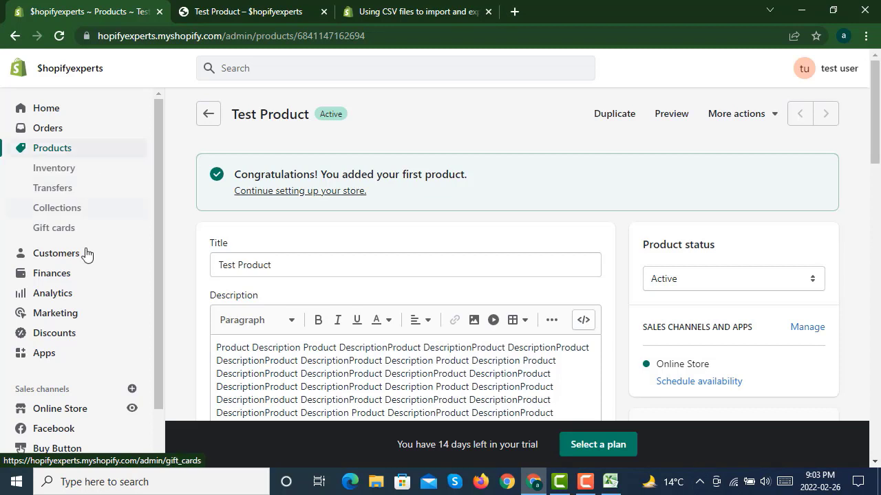
pyautogui.scroll(-2, 64, 413)
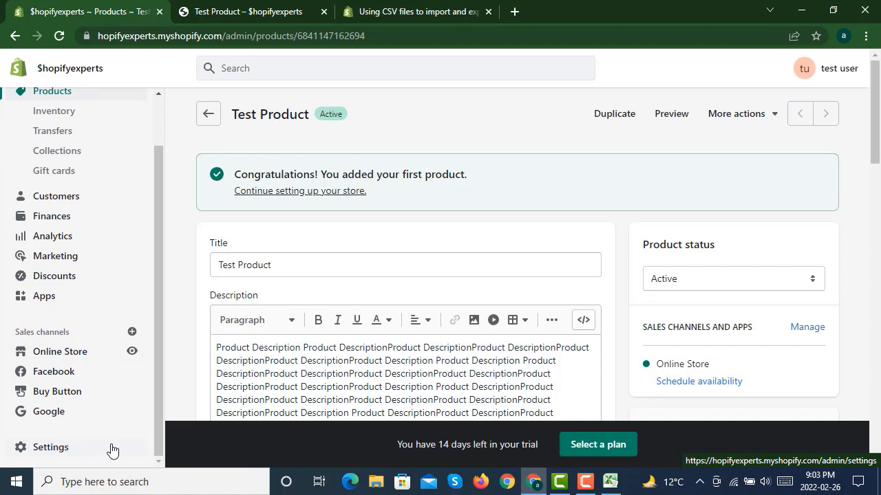
pyautogui.scroll(2, 113, 255)
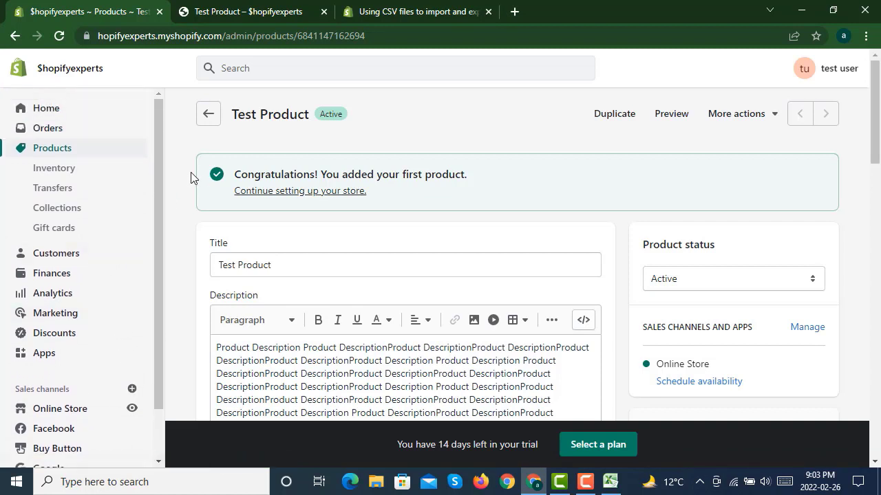